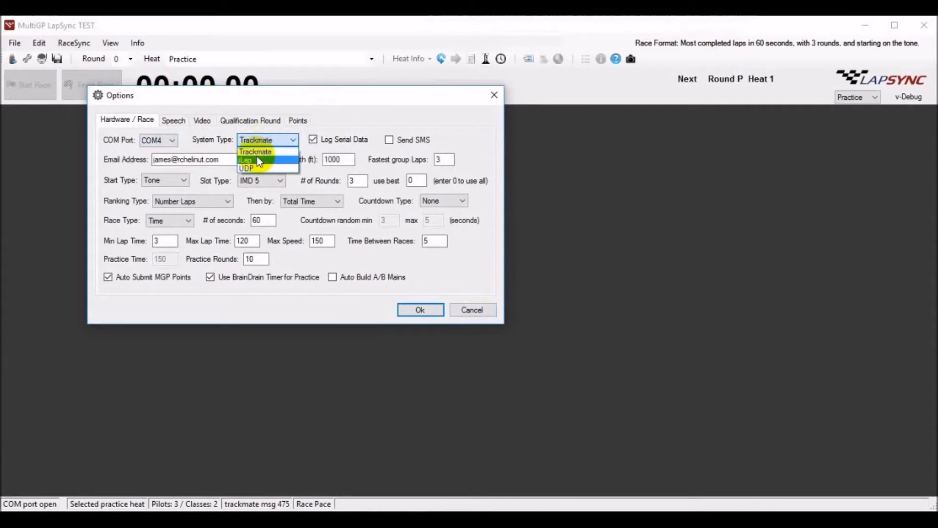
Examine the available system, start, race, ranking and countdown type choices in the hardware and race options.
{"action": "left_click", "coordinate": [329, 121]}
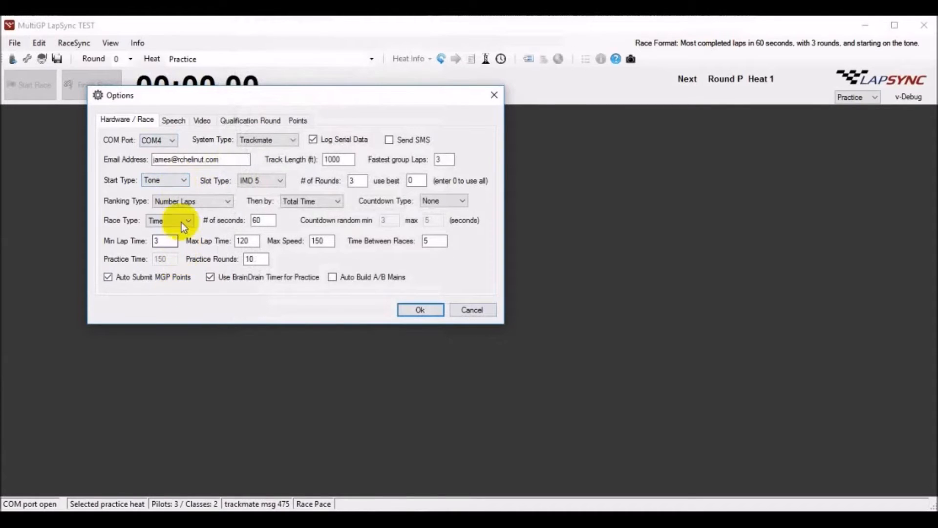
{"action": "left_click", "coordinate": [184, 183]}
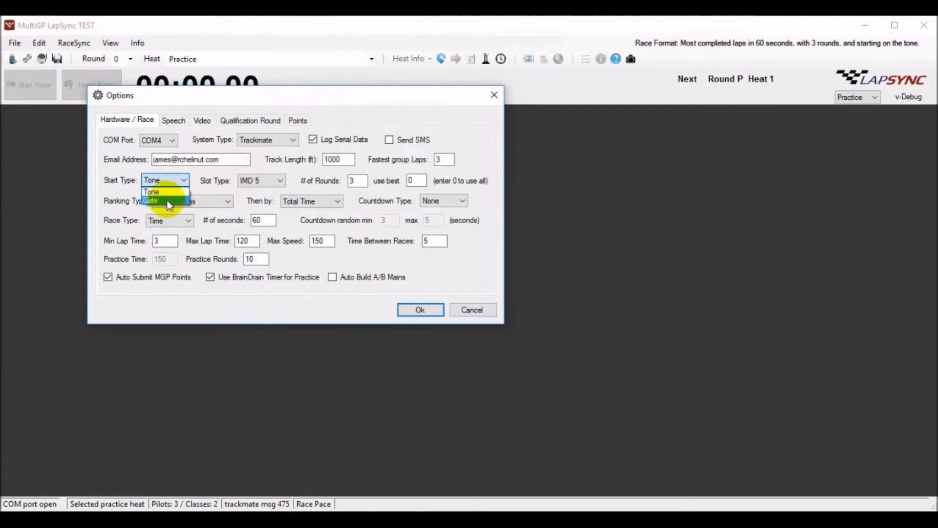
{"action": "left_click", "coordinate": [212, 184]}
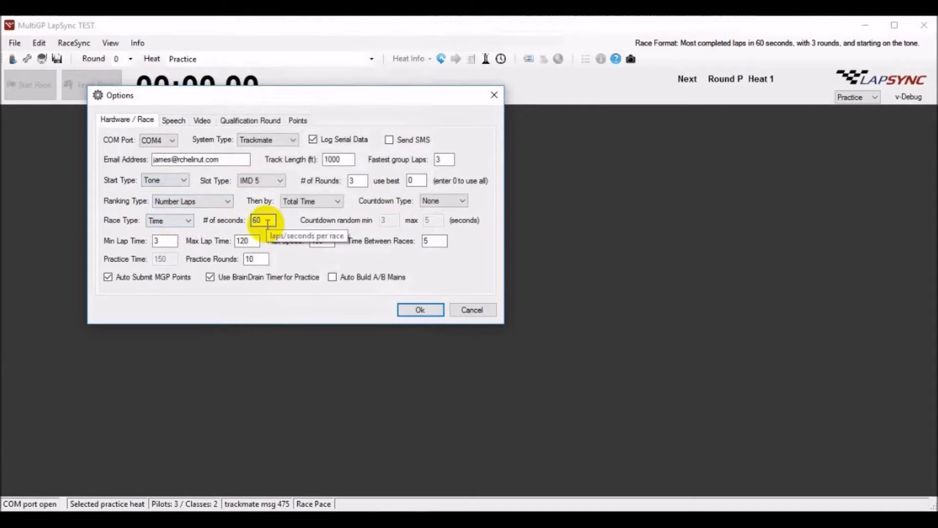
{"action": "left_click", "coordinate": [185, 220]}
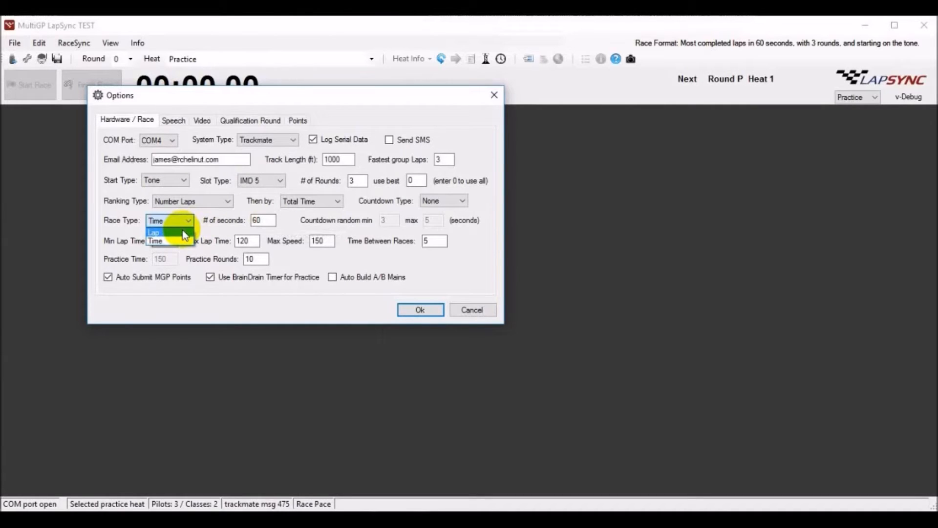
{"action": "left_click", "coordinate": [193, 306]}
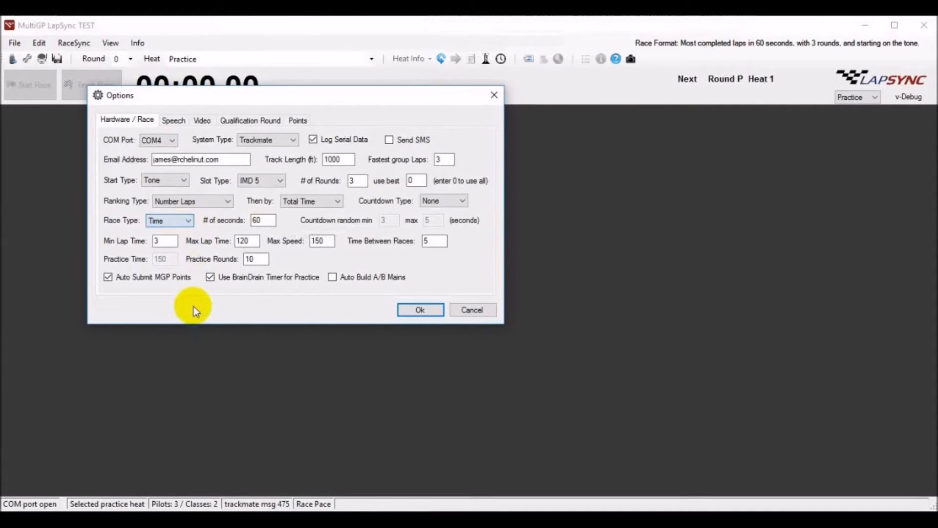
{"action": "left_click", "coordinate": [184, 205]}
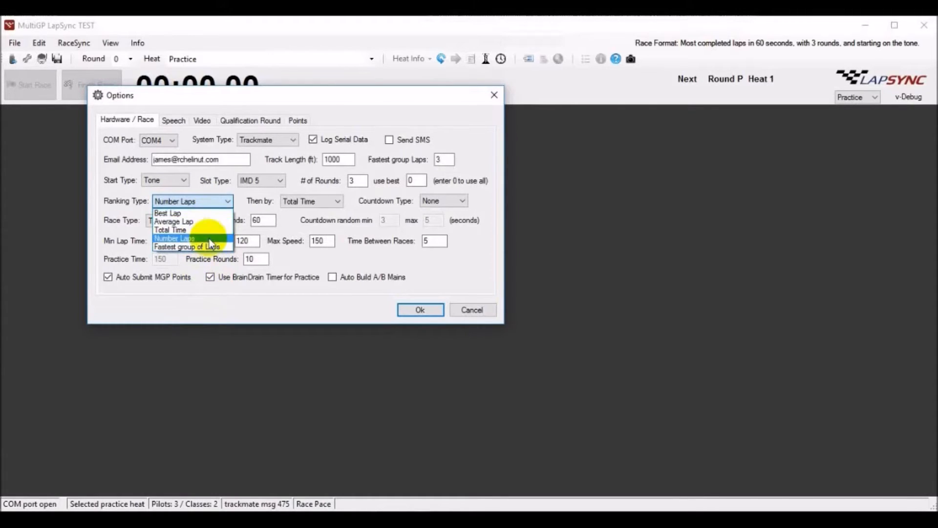
{"action": "left_click", "coordinate": [268, 309]}
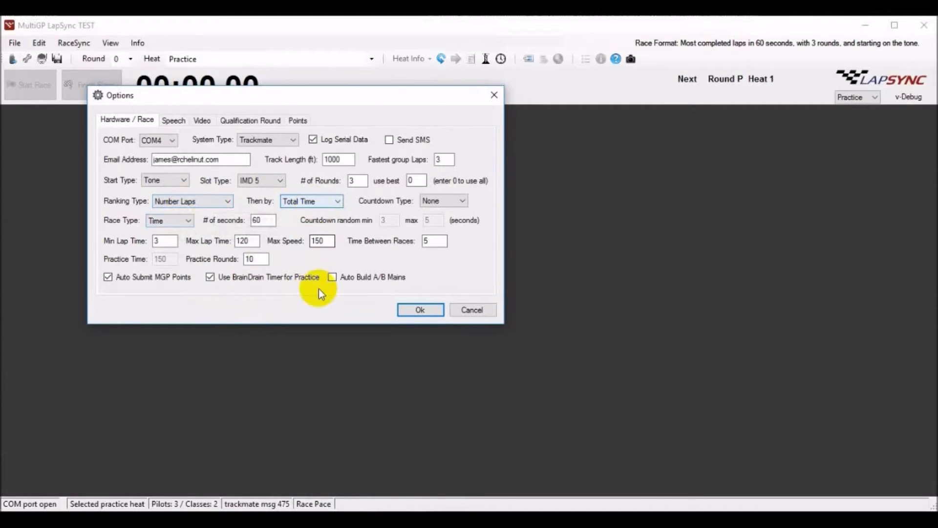
{"action": "left_click", "coordinate": [442, 202]}
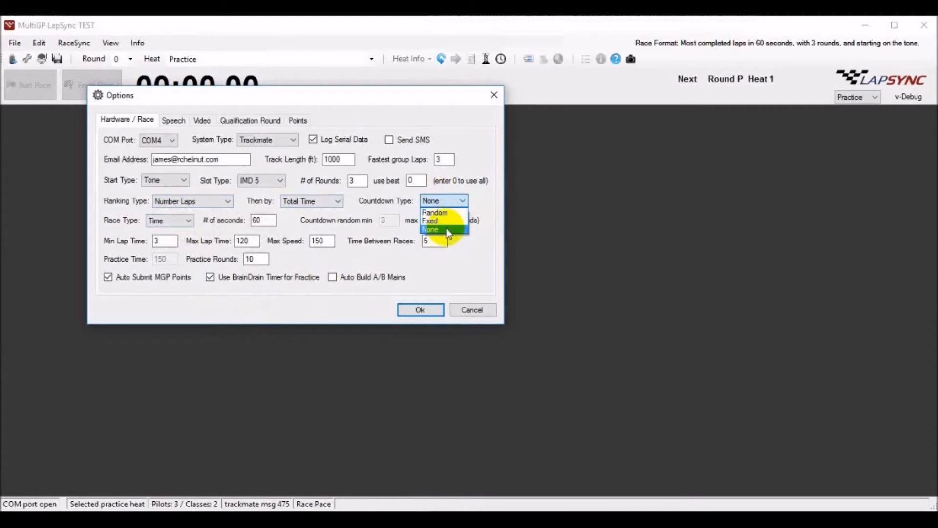
{"action": "left_click", "coordinate": [230, 315]}
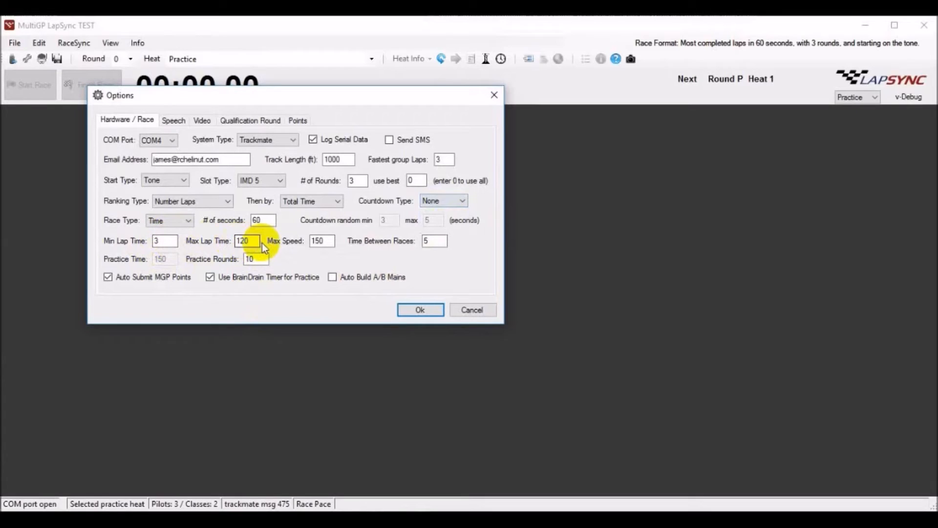
Examine the max speed, track length, fastest group laps and slot type settings, and accept the options.
{"action": "left_click", "coordinate": [323, 241]}
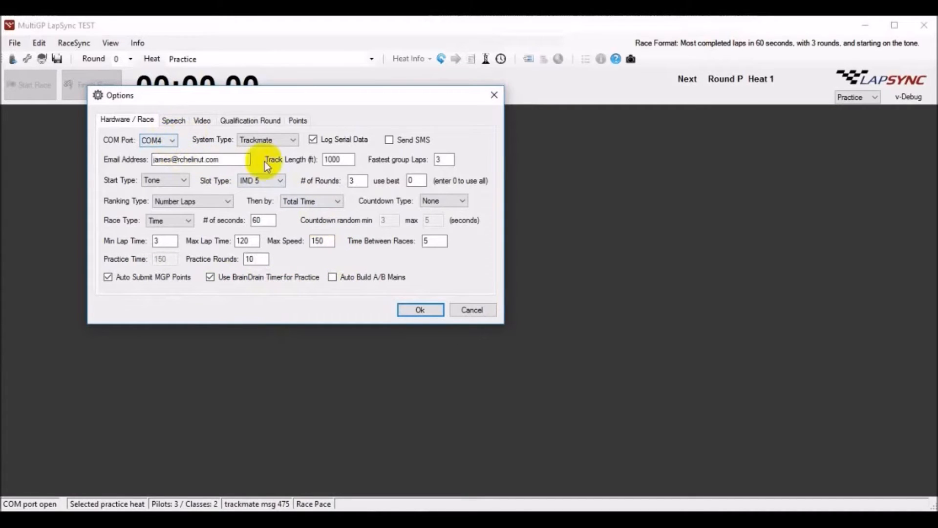
{"action": "double_click", "coordinate": [325, 161]}
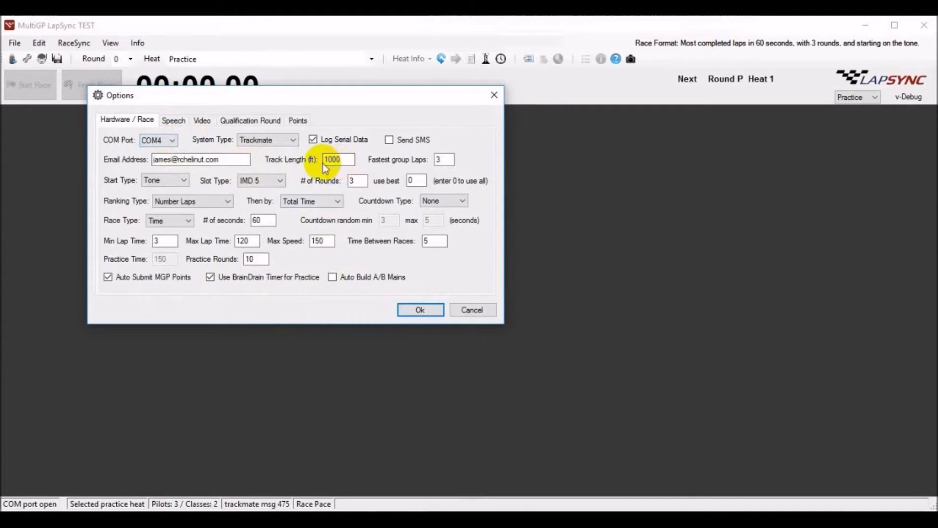
{"action": "double_click", "coordinate": [441, 159]}
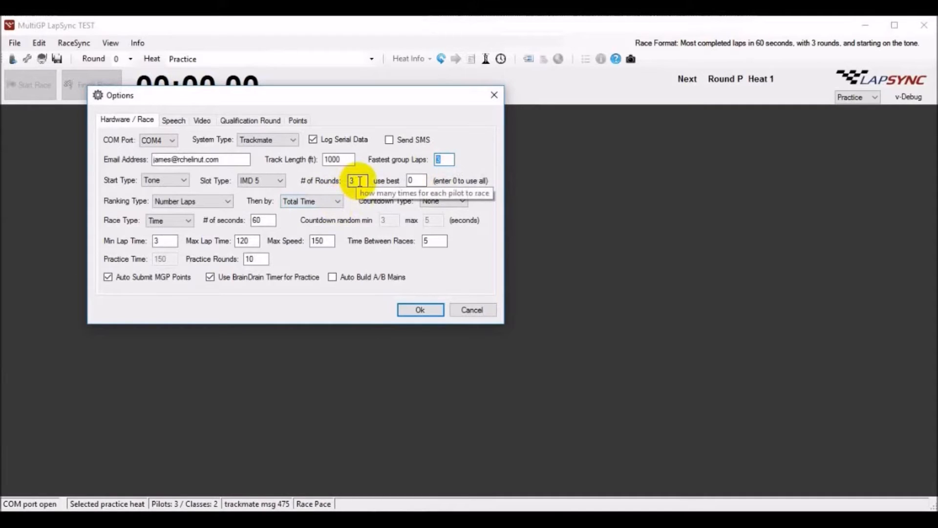
{"action": "left_click", "coordinate": [275, 183]}
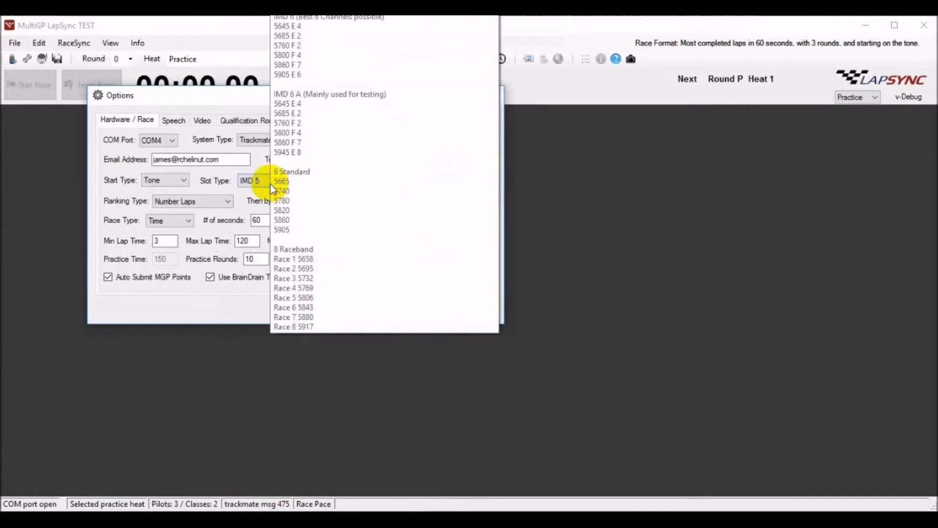
{"action": "left_click", "coordinate": [271, 183]}
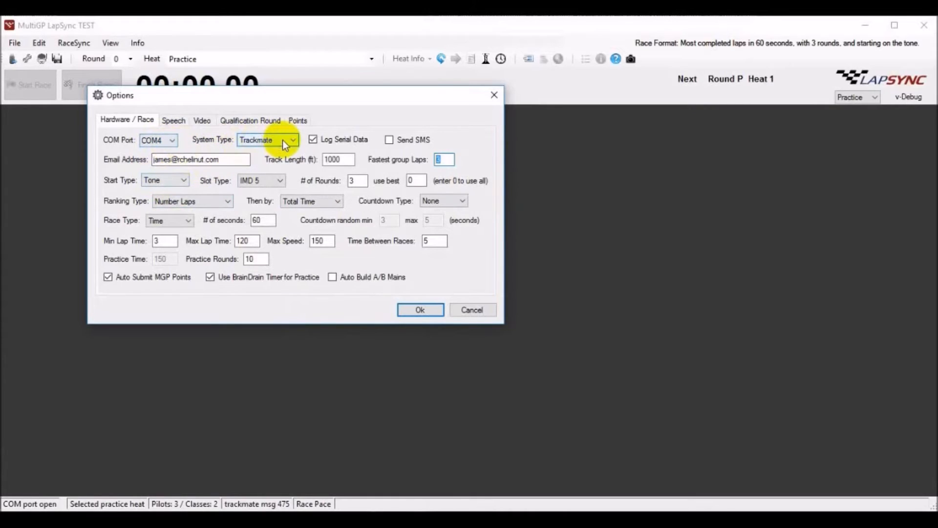
{"action": "left_click", "coordinate": [427, 313]}
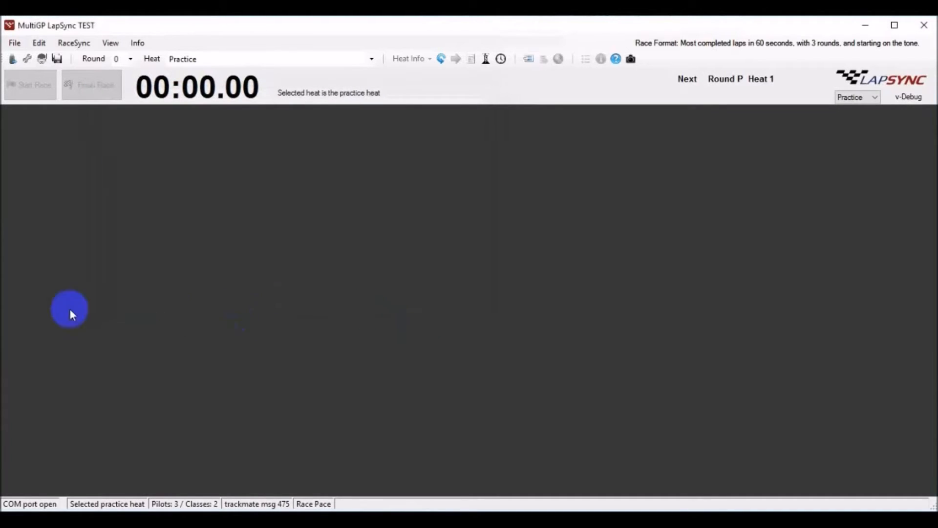
Close the COM port connection to the timing hardware and reopen it.
{"action": "left_click", "coordinate": [13, 59]}
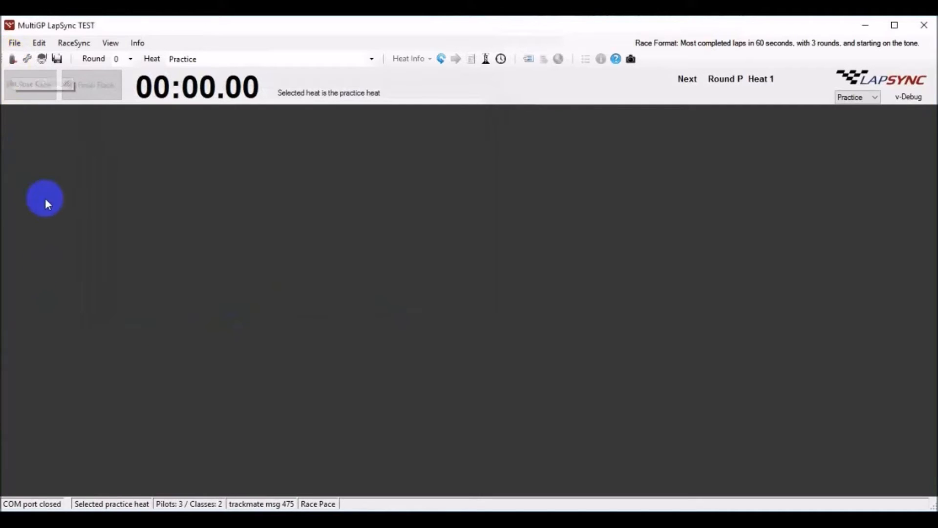
{"action": "left_click", "coordinate": [13, 60]}
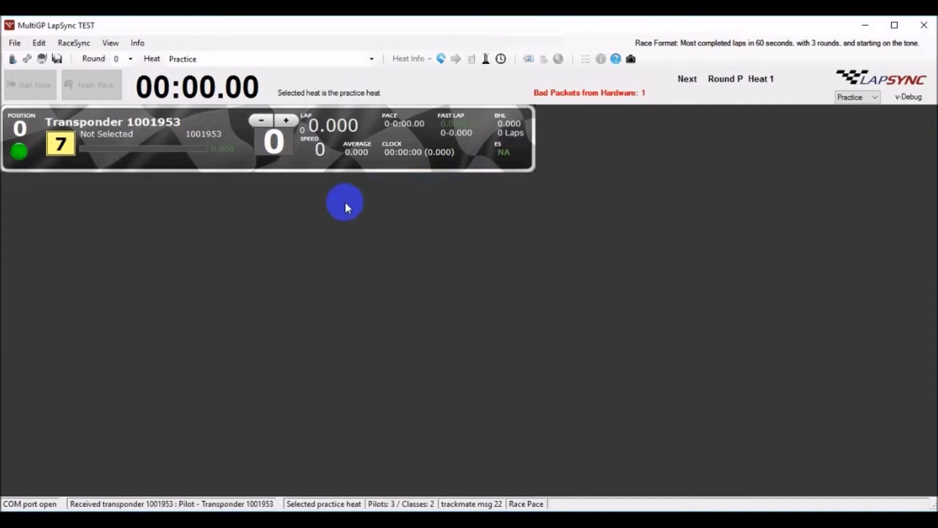
{"action": "left_click", "coordinate": [20, 133]}
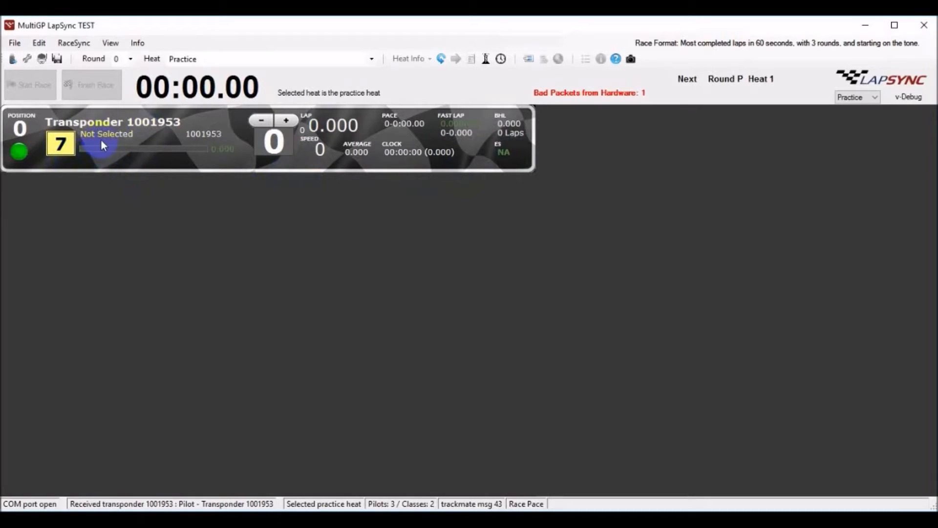
{"action": "double_click", "coordinate": [206, 136]}
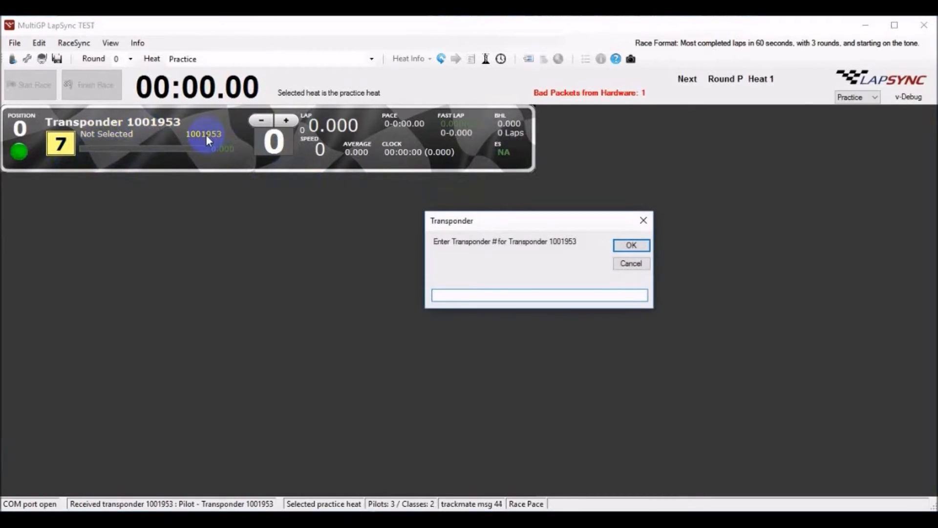
{"action": "left_click", "coordinate": [497, 298]}
{"action": "left_click", "coordinate": [641, 262]}
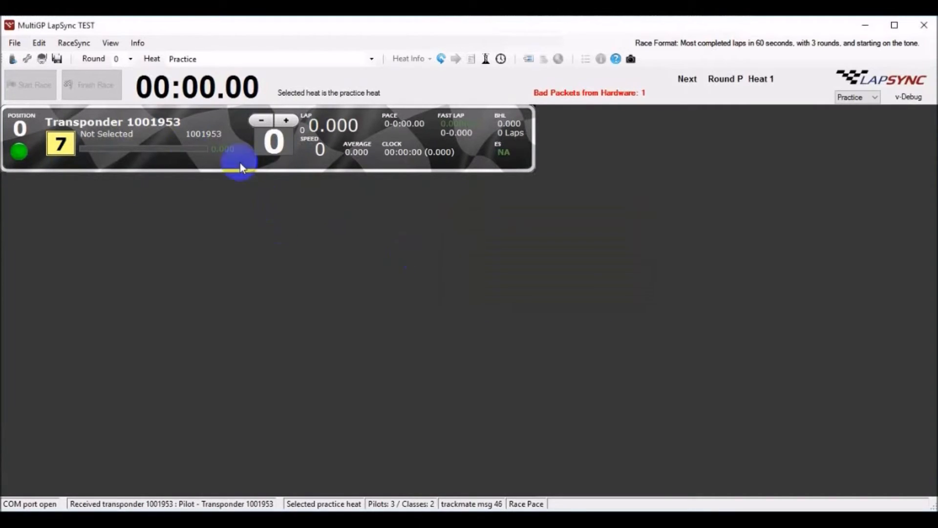
Assign the E2 (5685) frequency slot to the detected transponder.
{"action": "left_click", "coordinate": [96, 137]}
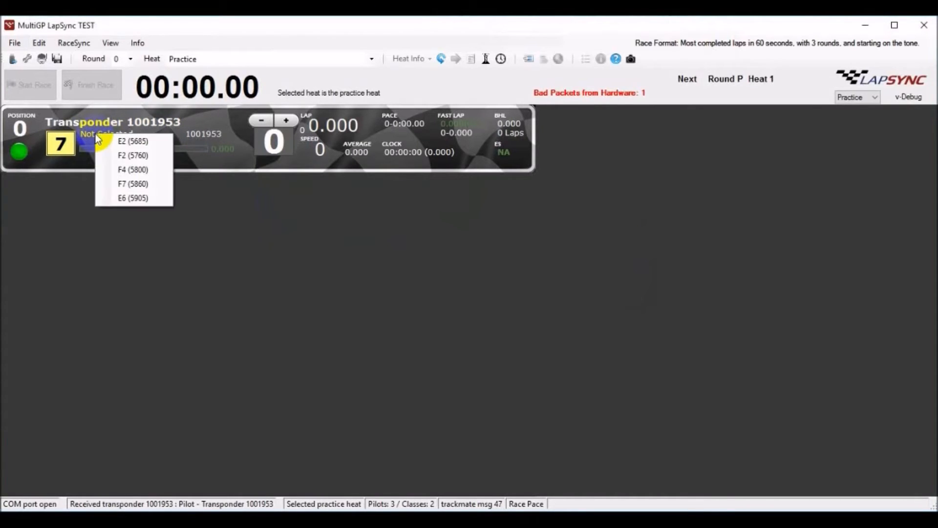
{"action": "left_click", "coordinate": [137, 142]}
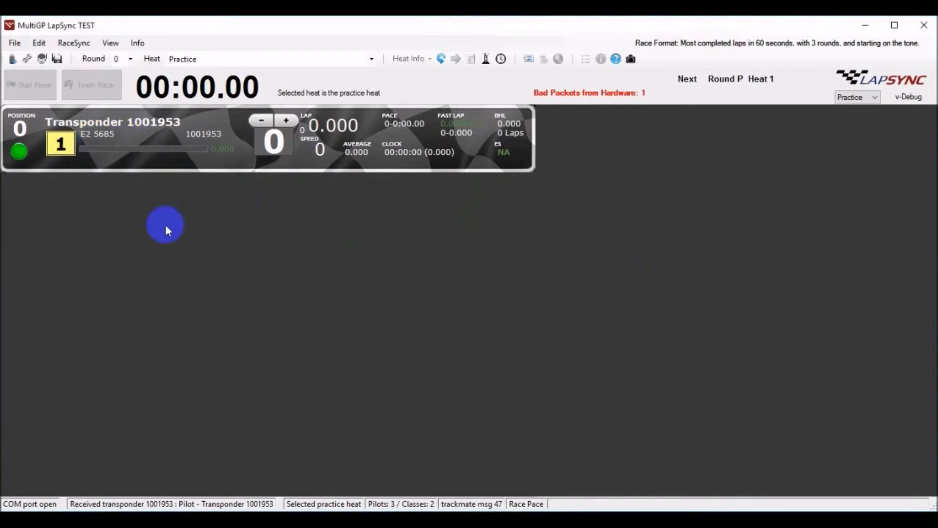
Move the detected transponder's heat data to the first listed pilot and confirm removal of the placeholder transponder entry.
{"action": "right_click", "coordinate": [106, 125]}
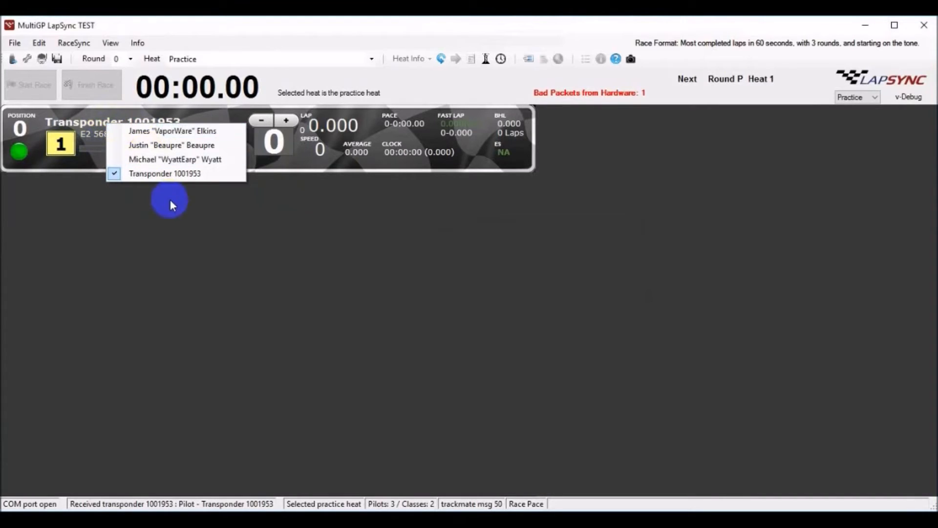
{"action": "left_click", "coordinate": [201, 268]}
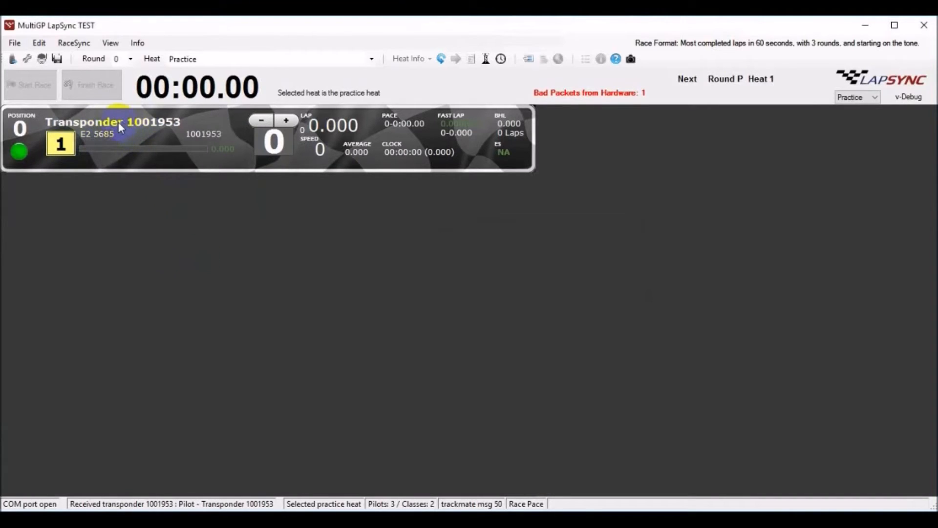
{"action": "left_click", "coordinate": [119, 124]}
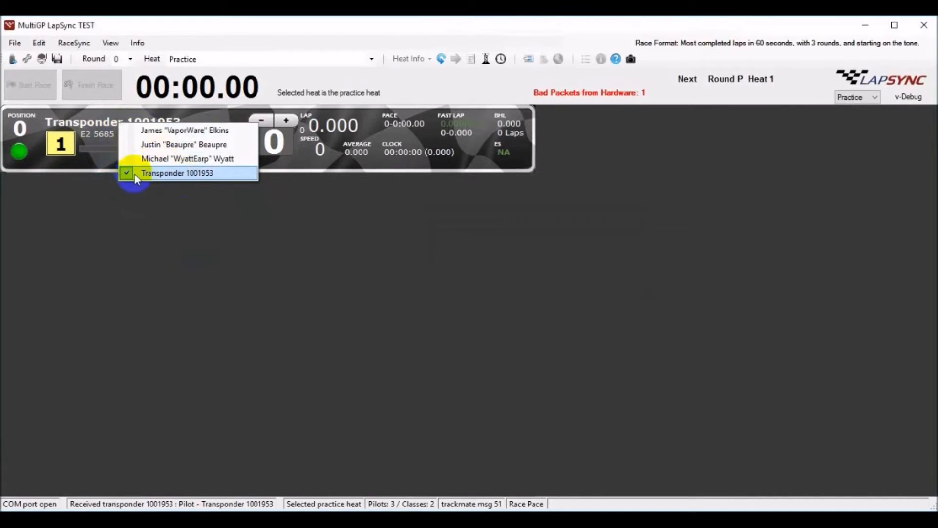
{"action": "left_click", "coordinate": [163, 130]}
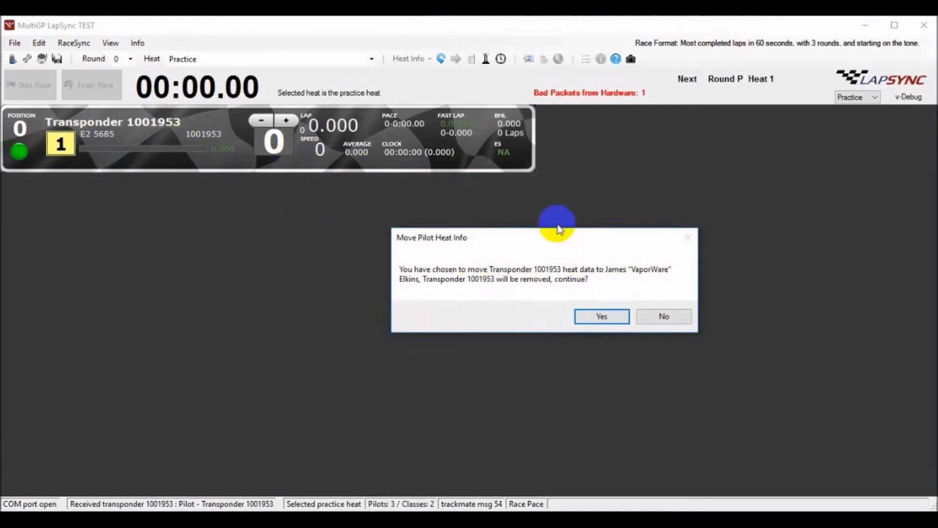
{"action": "left_click", "coordinate": [613, 317]}
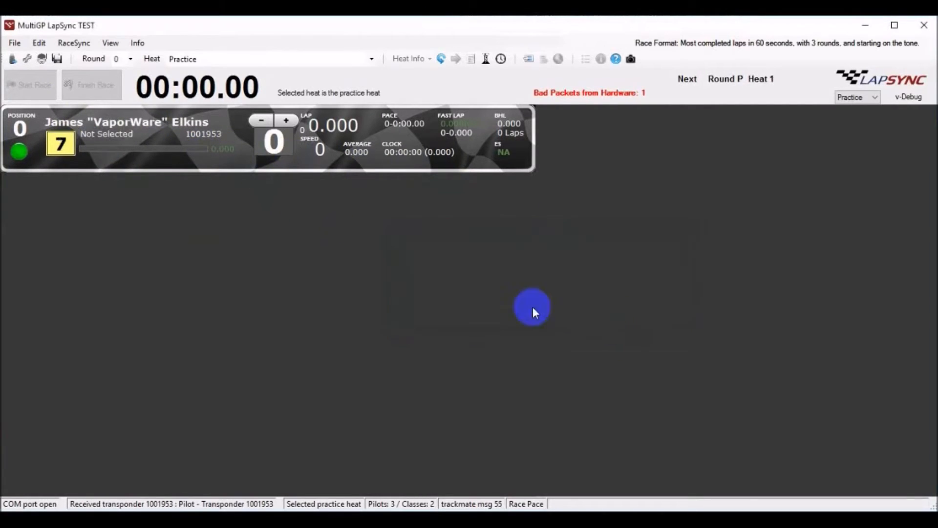
{"action": "left_click", "coordinate": [127, 127]}
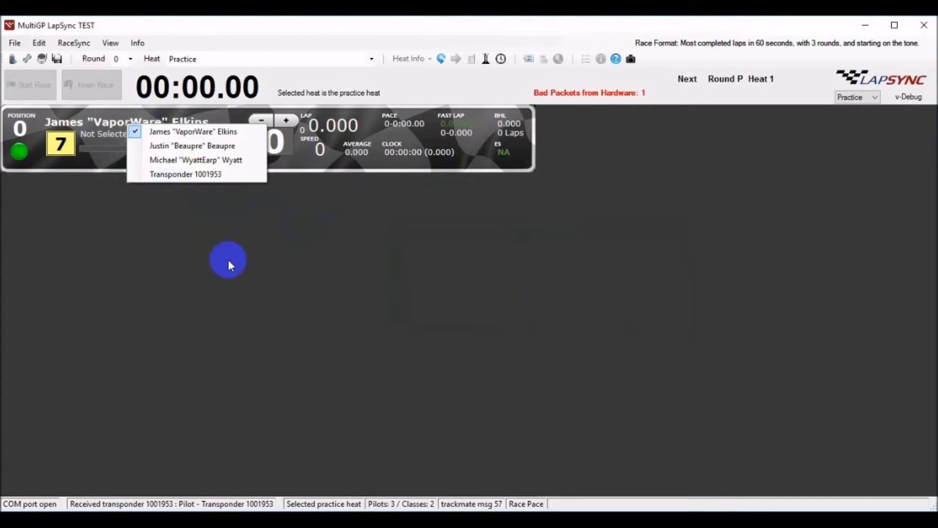
{"action": "left_click", "coordinate": [229, 261]}
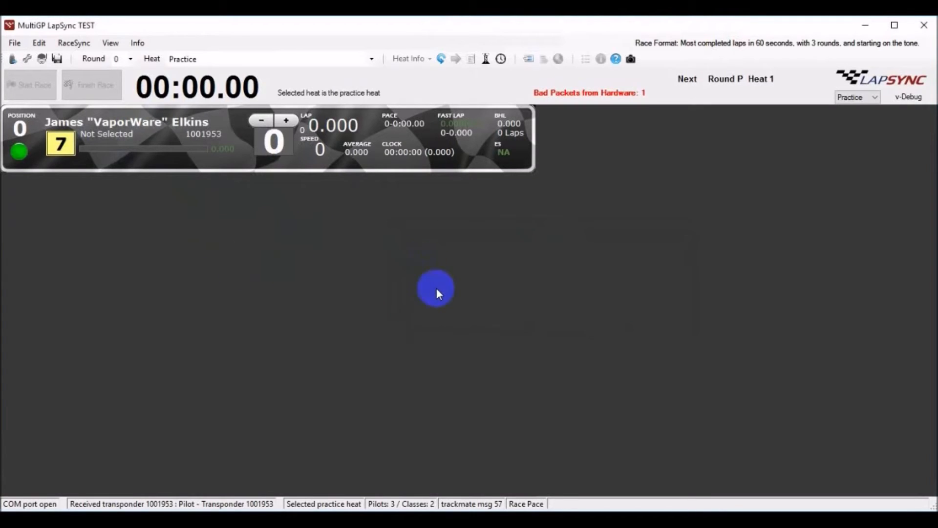
Switch the race stage to Qualifier.
{"action": "left_click", "coordinate": [871, 100]}
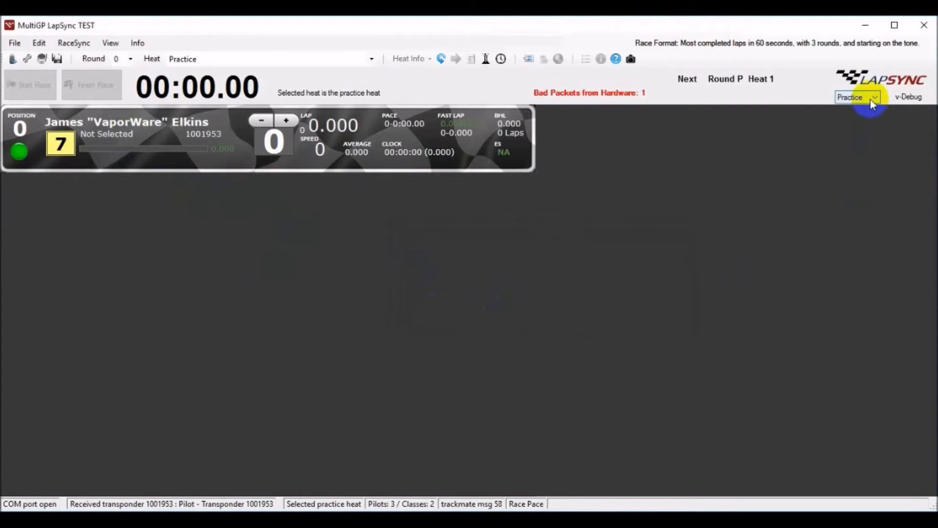
{"action": "left_click", "coordinate": [859, 99]}
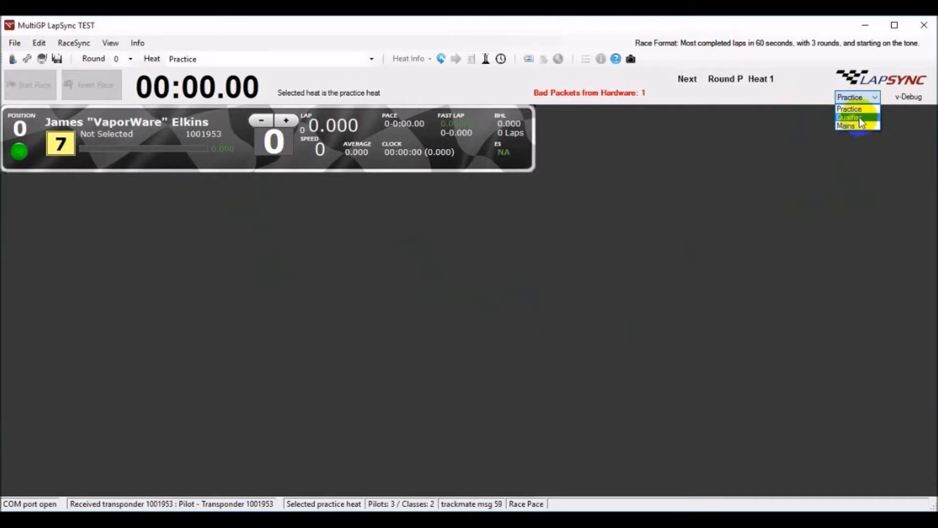
{"action": "left_click", "coordinate": [860, 119]}
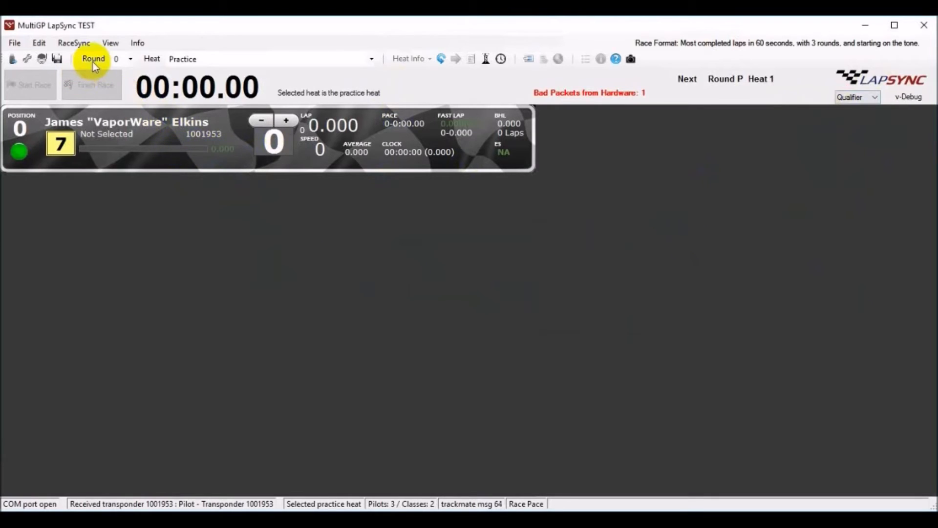
Try the Mains race stage and return to Qualifier.
{"action": "left_click", "coordinate": [872, 100]}
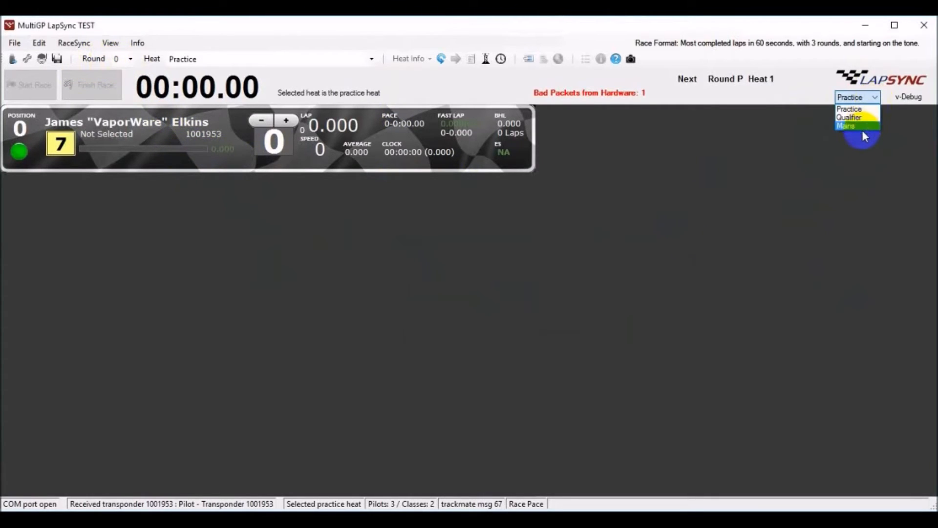
{"action": "left_click", "coordinate": [862, 126]}
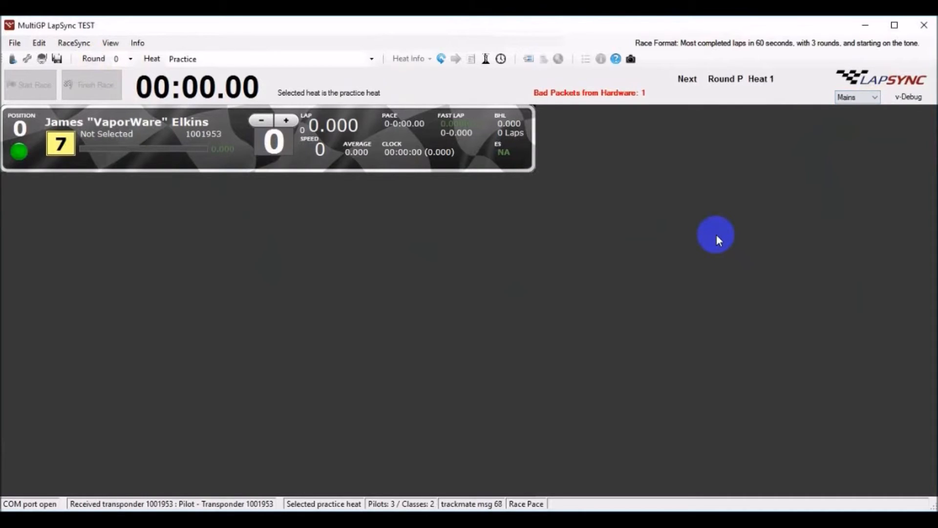
{"action": "left_click", "coordinate": [859, 98]}
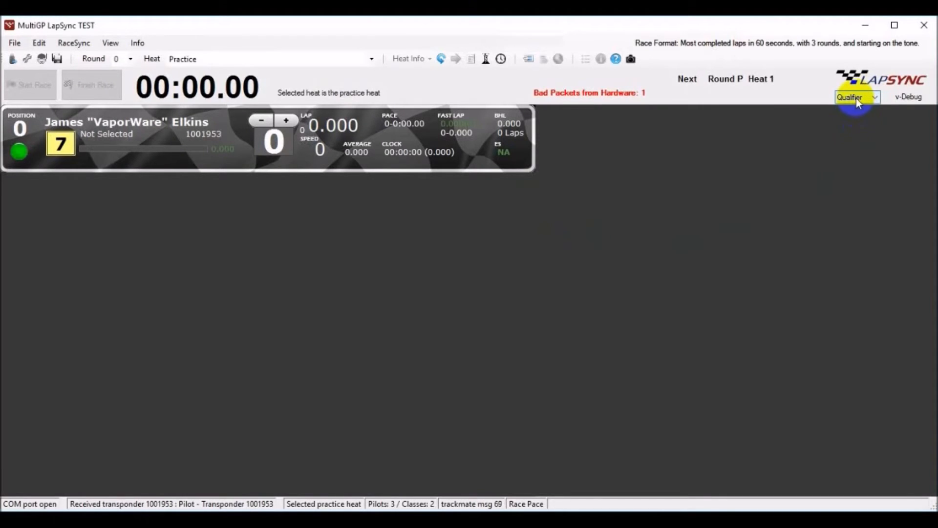
Choose the Qualifier race stage and import race ID 2925 from MultiGP, replacing the current pilot, class and race data.
{"action": "left_click", "coordinate": [857, 98]}
{"action": "left_click", "coordinate": [850, 117]}
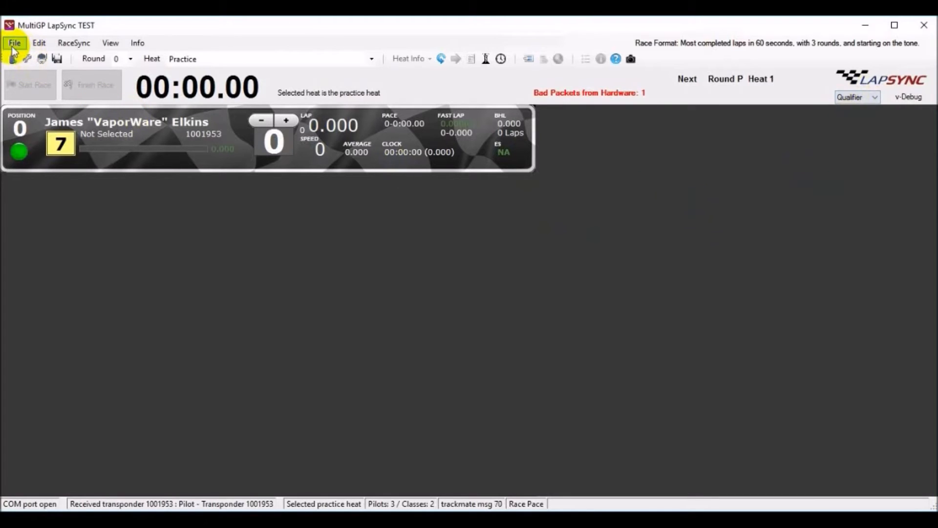
{"action": "left_click", "coordinate": [528, 59]}
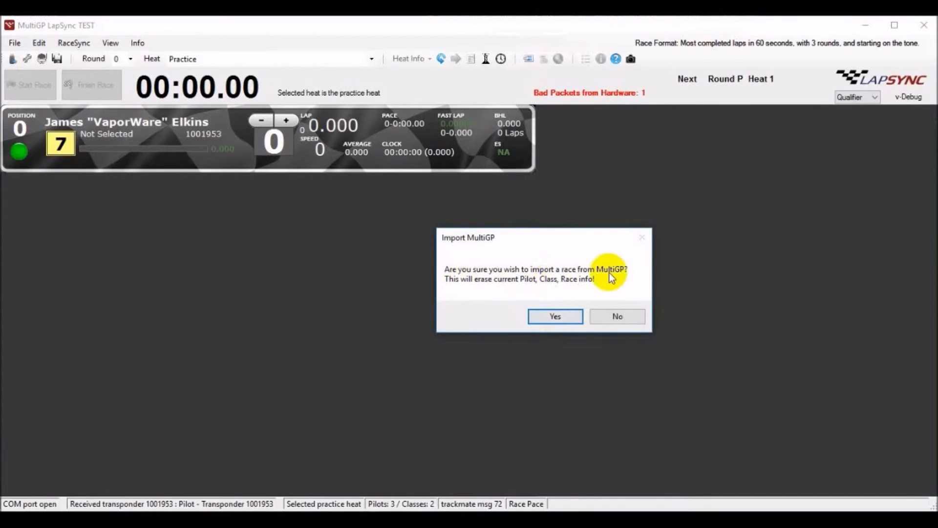
{"action": "left_click", "coordinate": [550, 317]}
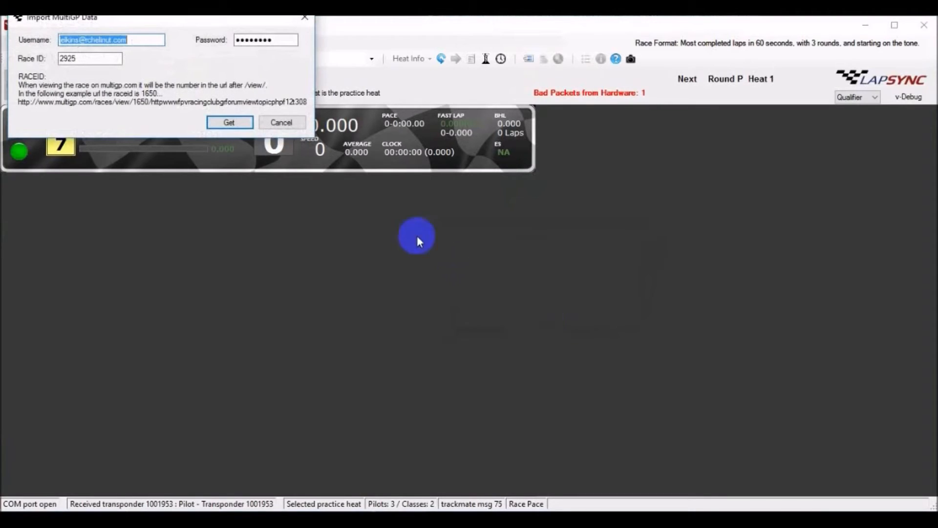
{"action": "left_click_drag", "start_coordinate": [118, 22], "coordinate": [136, 75]}
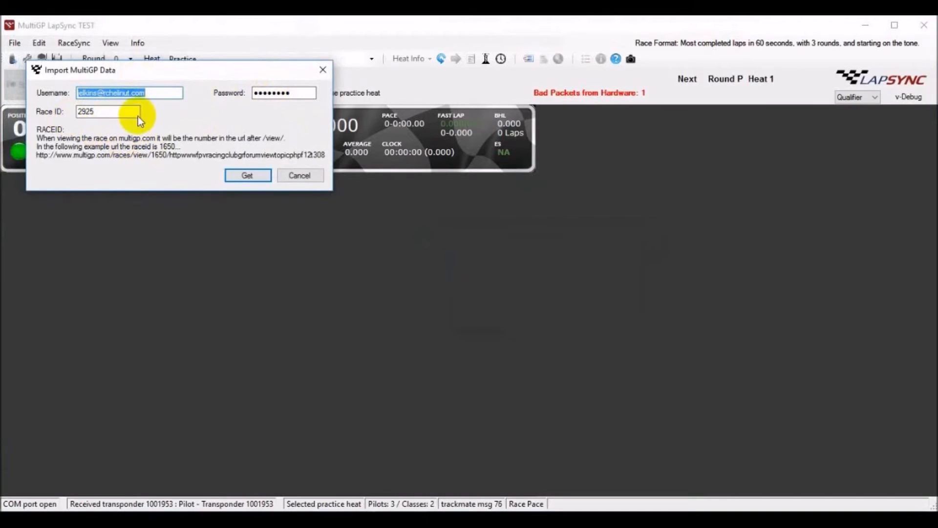
{"action": "left_click", "coordinate": [248, 175]}
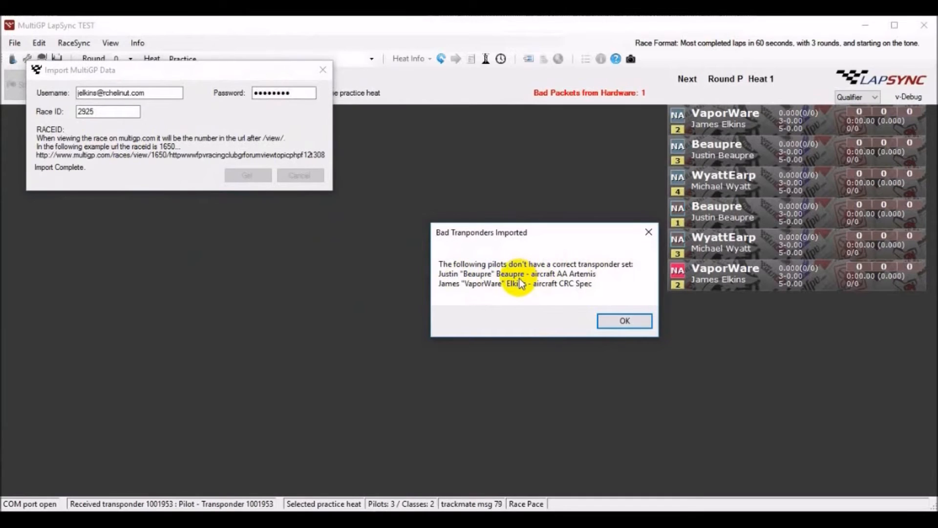
{"action": "left_click", "coordinate": [625, 323]}
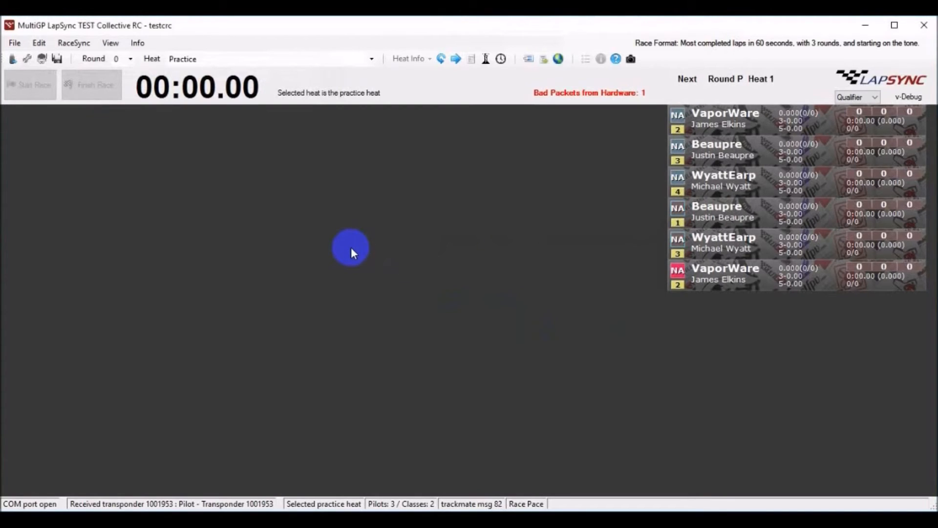
{"action": "left_click", "coordinate": [545, 59]}
{"action": "left_click", "coordinate": [532, 317]}
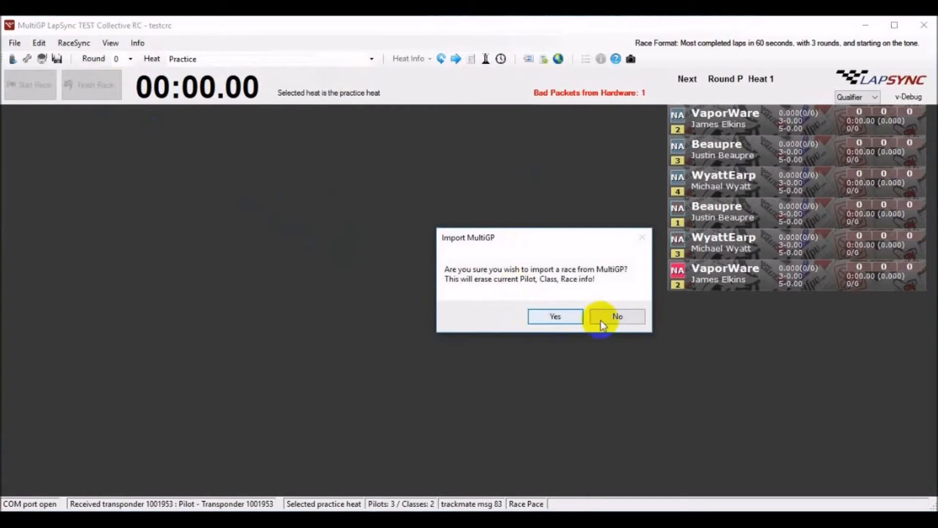
{"action": "left_click", "coordinate": [608, 319]}
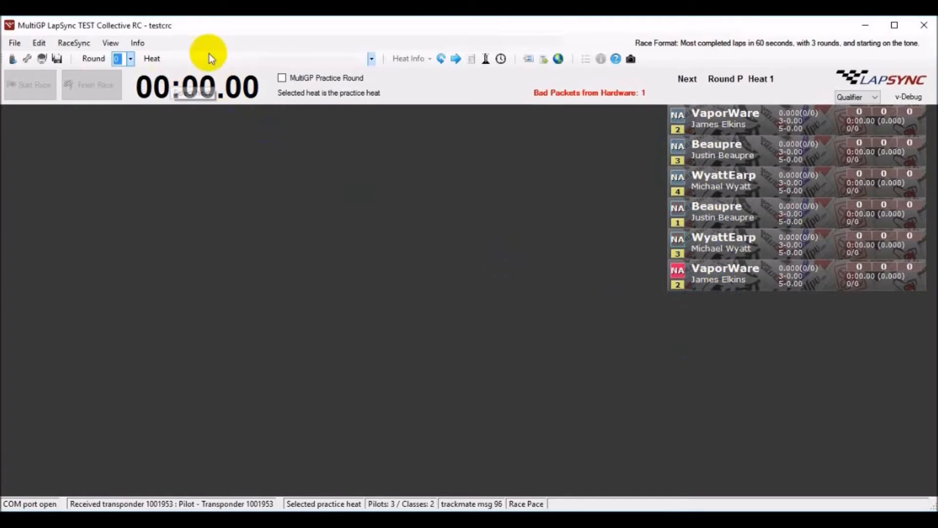
Select round 1 and look through heats 2 and 3 of testcrc-class2.
{"action": "left_click", "coordinate": [130, 59]}
{"action": "left_click", "coordinate": [122, 84]}
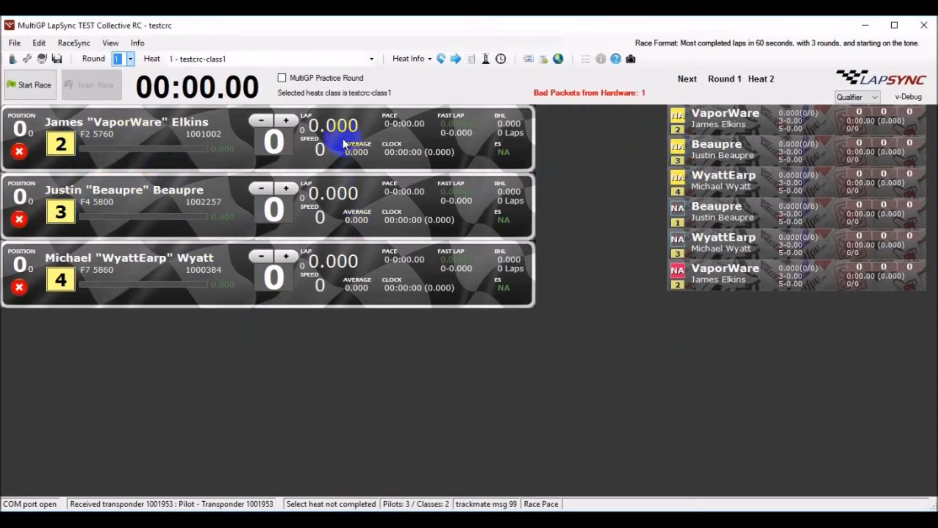
{"action": "left_click", "coordinate": [242, 63]}
{"action": "left_click", "coordinate": [235, 82]}
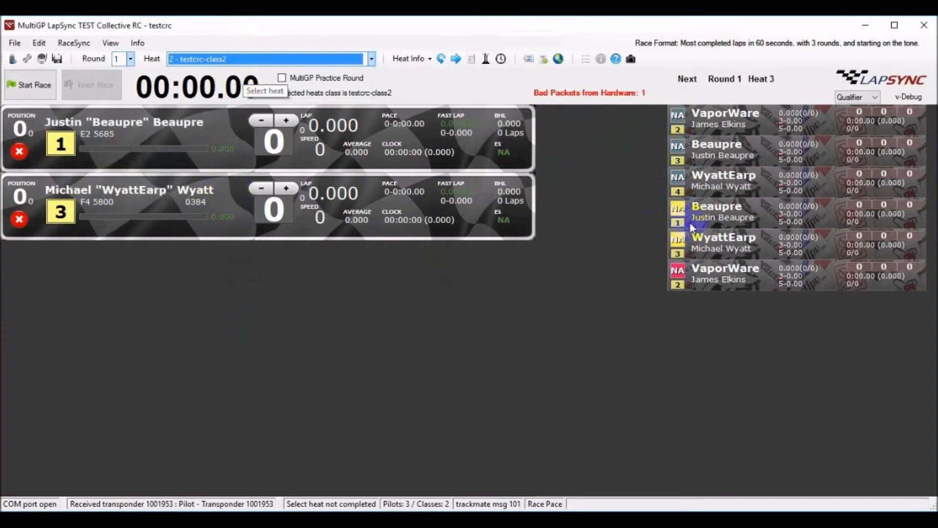
{"action": "left_click", "coordinate": [284, 61]}
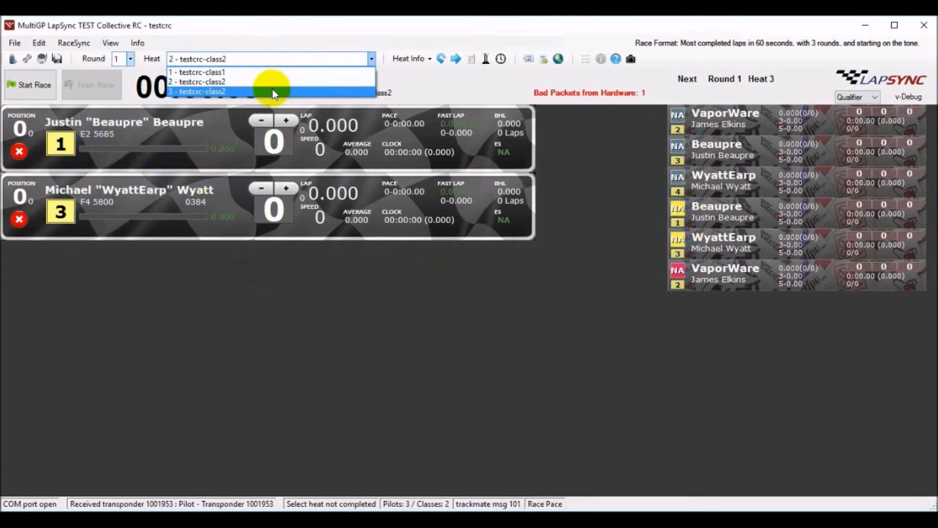
{"action": "left_click", "coordinate": [272, 91]}
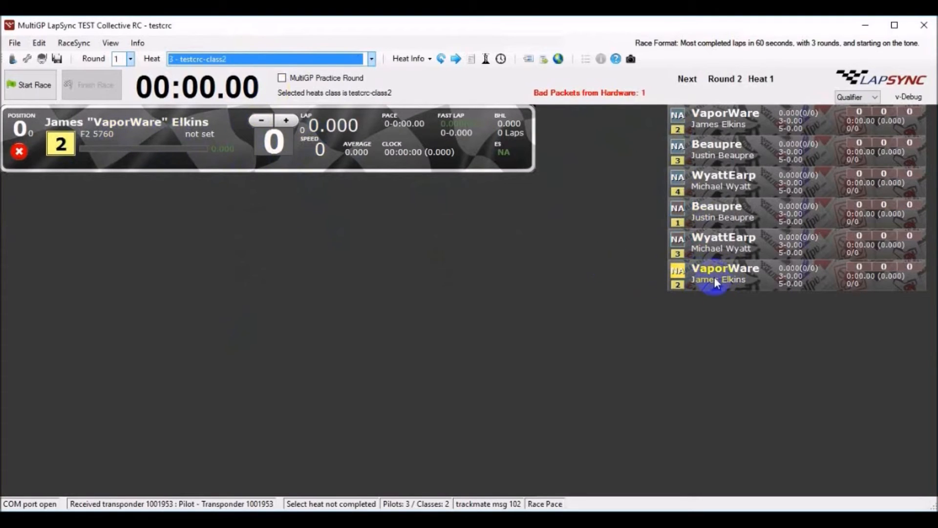
Select heat 1 - testcrc-class1 and run its race from start to finish.
{"action": "left_click", "coordinate": [199, 59]}
{"action": "left_click", "coordinate": [197, 71]}
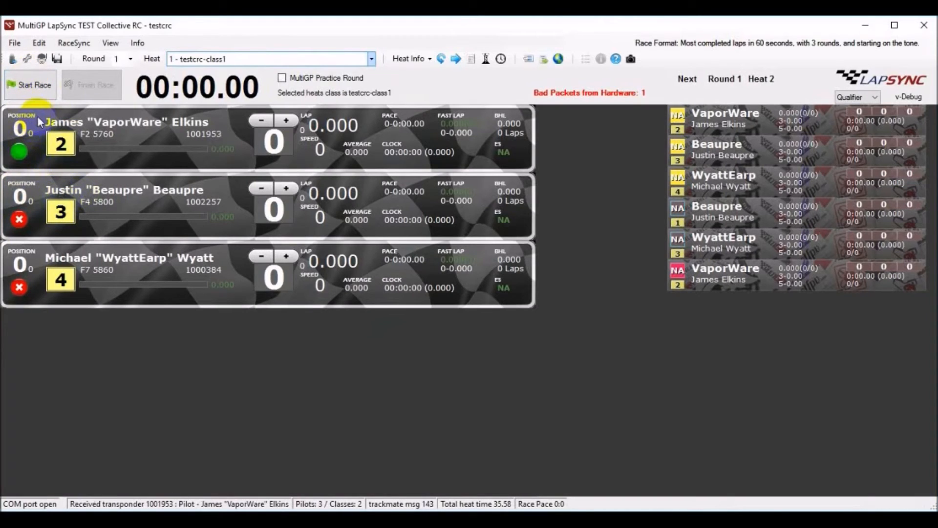
{"action": "left_click", "coordinate": [39, 95]}
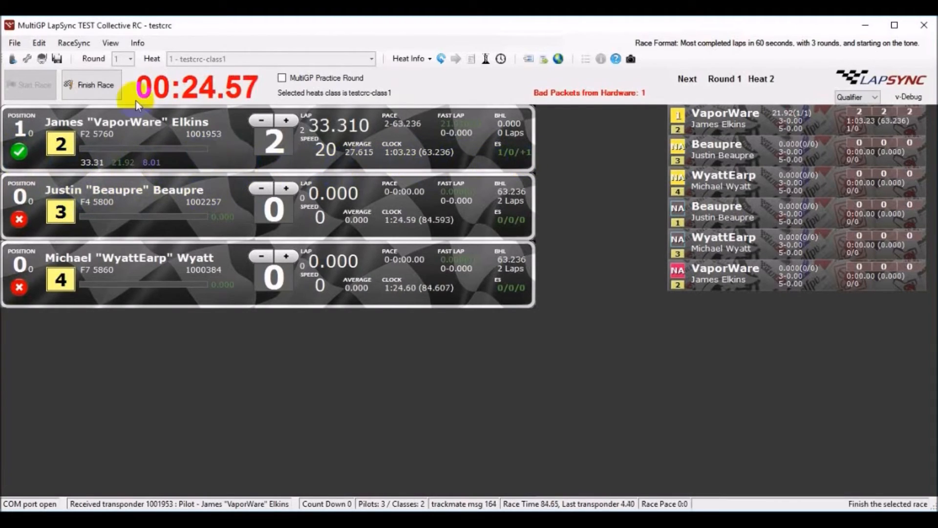
{"action": "left_click", "coordinate": [86, 86]}
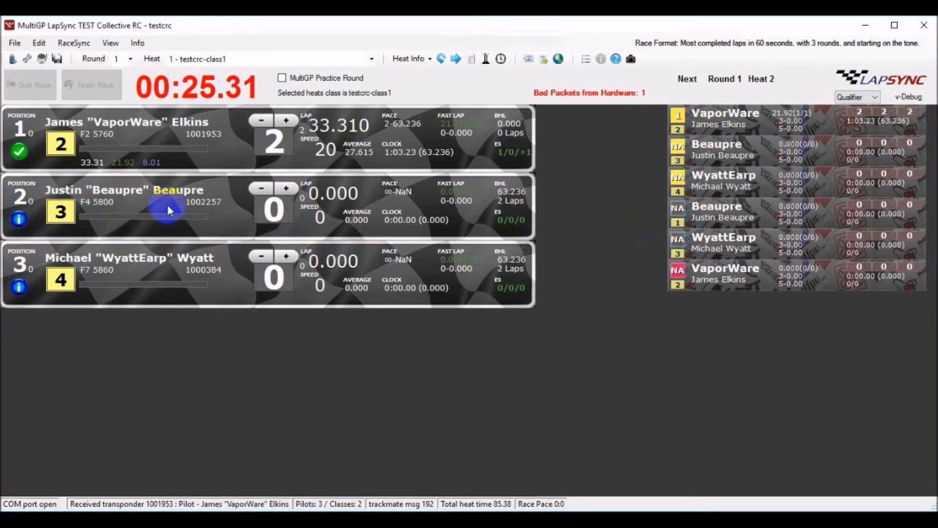
Raise the lap count of the F4 5800 pilot to 4 and lower it back to 2.
{"action": "left_click", "coordinate": [291, 190]}
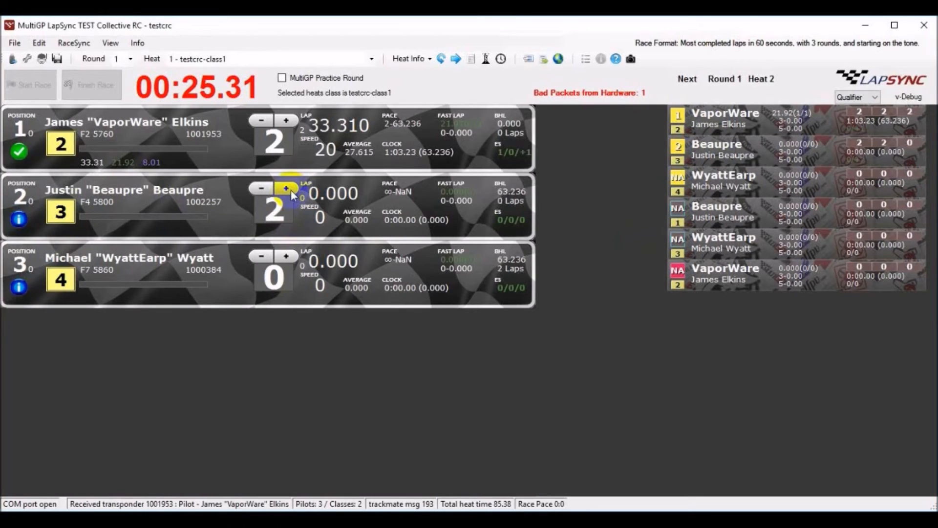
{"action": "left_click", "coordinate": [291, 189]}
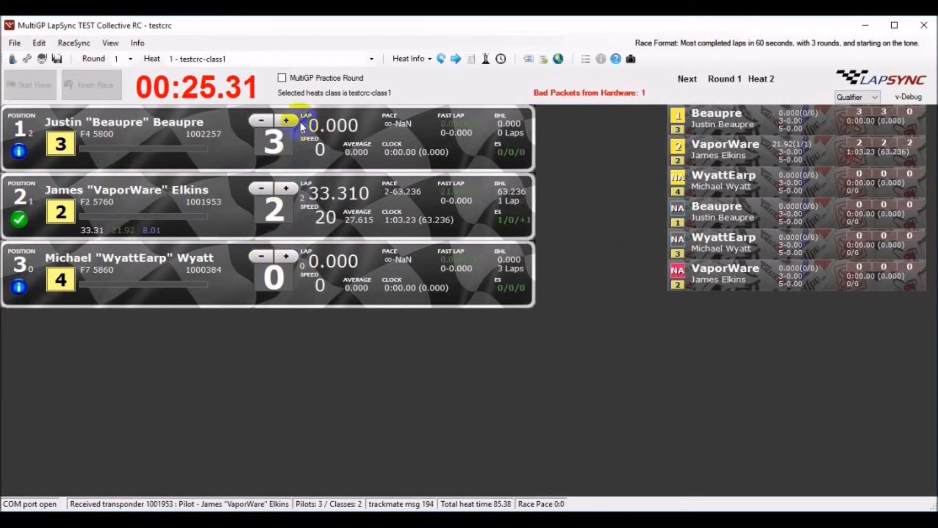
{"action": "left_click", "coordinate": [284, 121]}
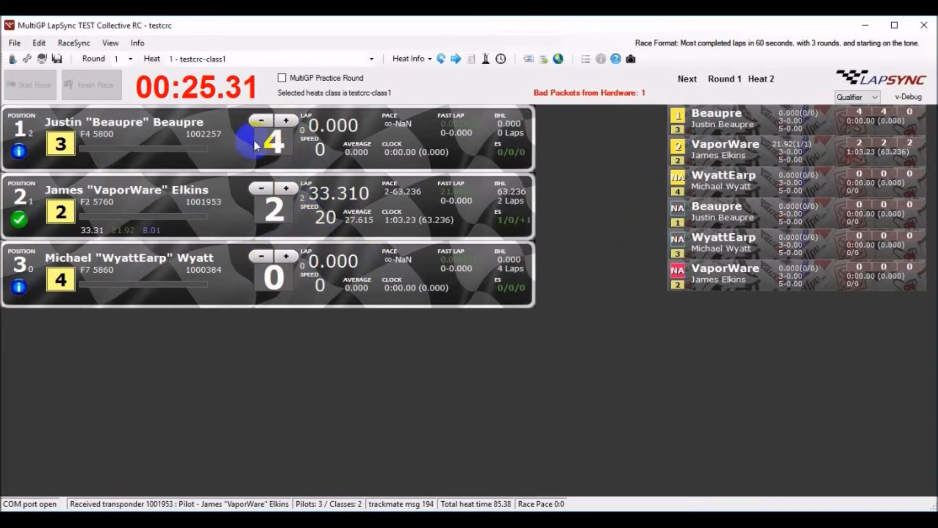
{"action": "left_click", "coordinate": [260, 121]}
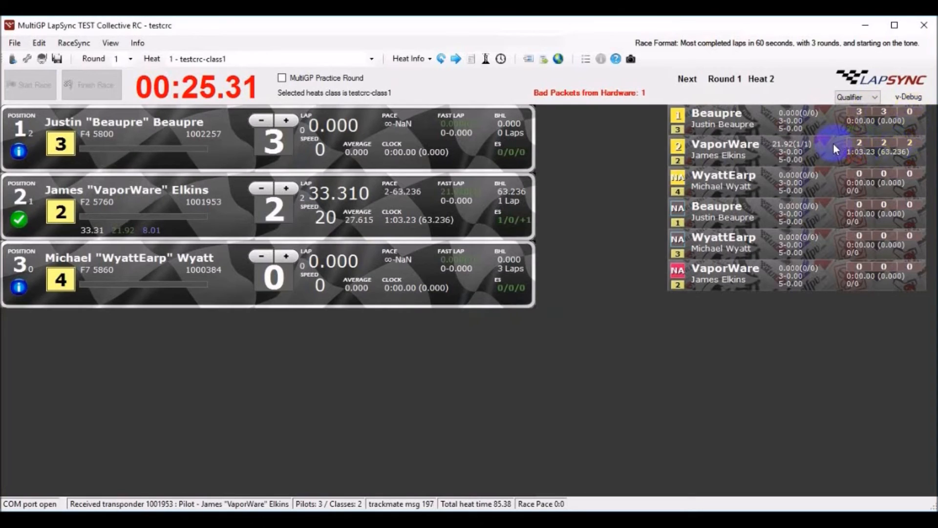
{"action": "left_click", "coordinate": [257, 123]}
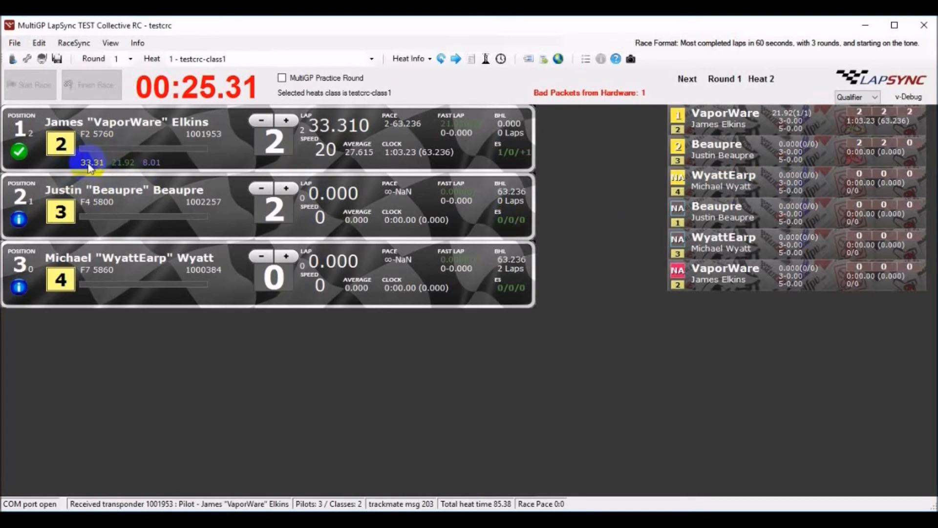
Open the split and delete options for the first-placed pilot's 33.31 lap time.
{"action": "right_click", "coordinate": [89, 167]}
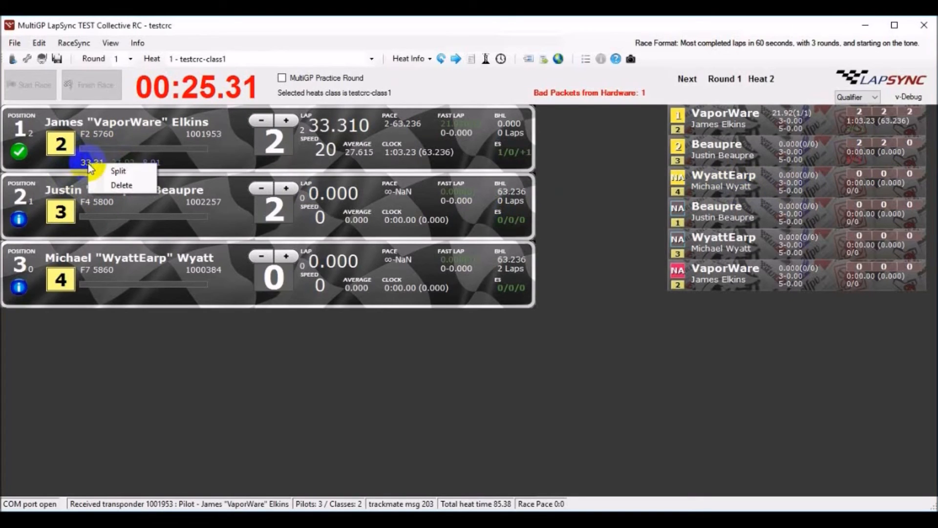
{"action": "left_click", "coordinate": [110, 188]}
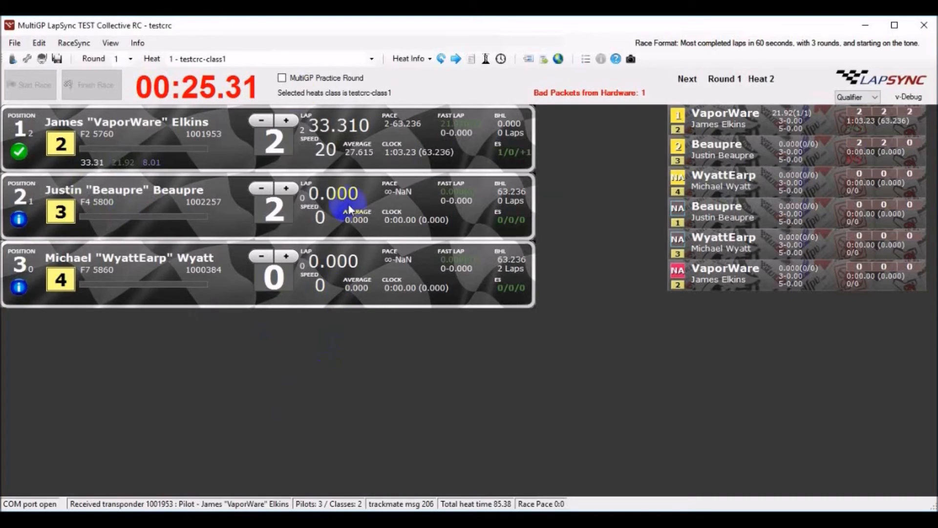
Select heat 2 - testcrc-class2 and run its race from start to finish.
{"action": "left_click", "coordinate": [186, 59]}
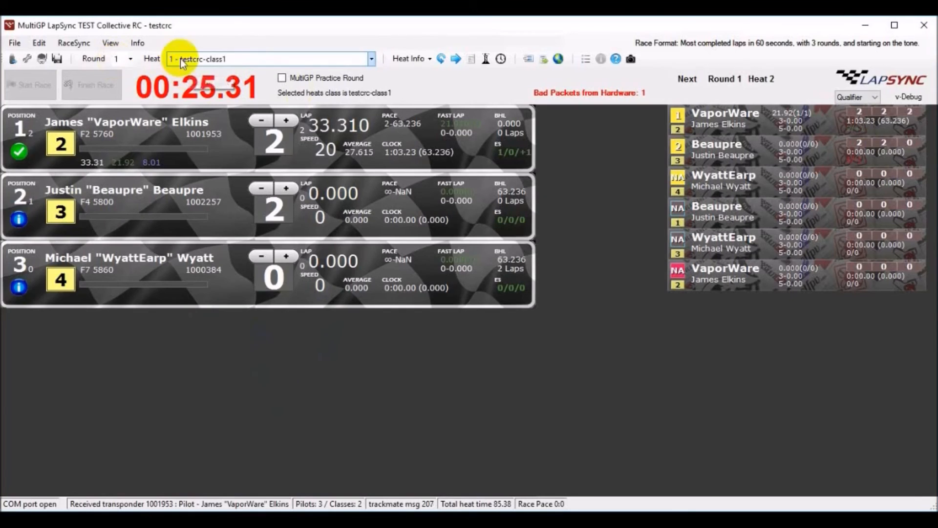
{"action": "left_click", "coordinate": [182, 76]}
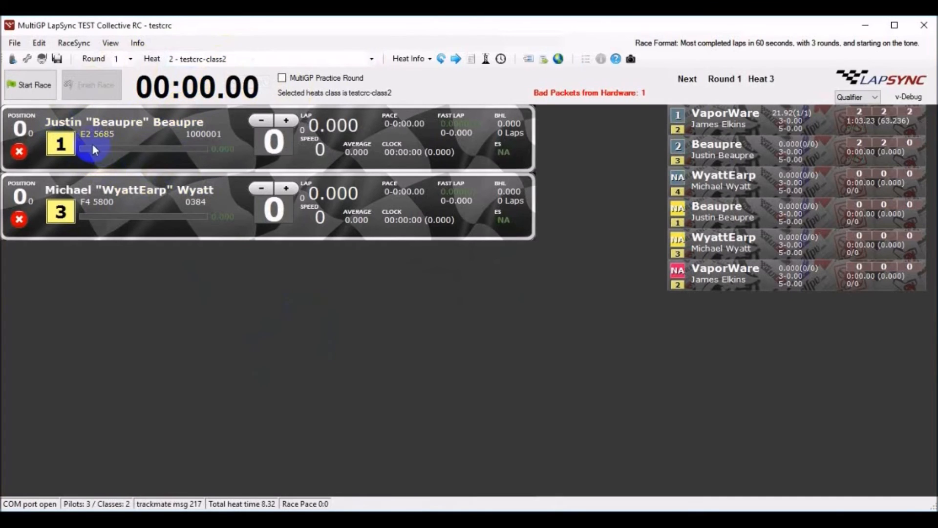
{"action": "left_click", "coordinate": [33, 85]}
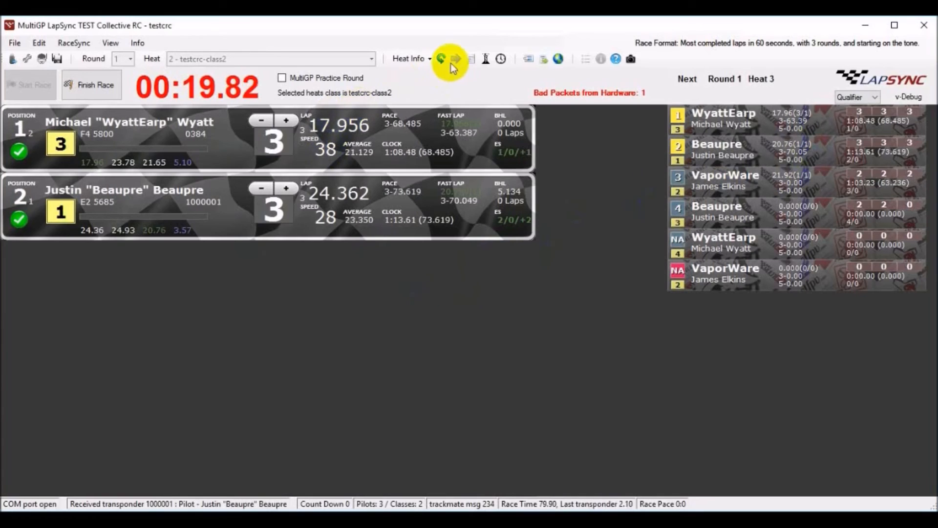
{"action": "left_click", "coordinate": [87, 86]}
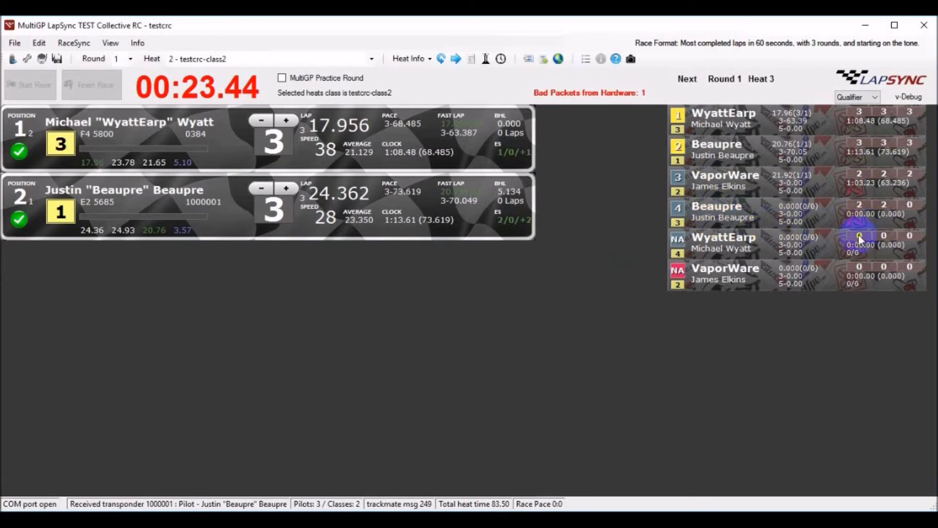
{"action": "left_click", "coordinate": [781, 267]}
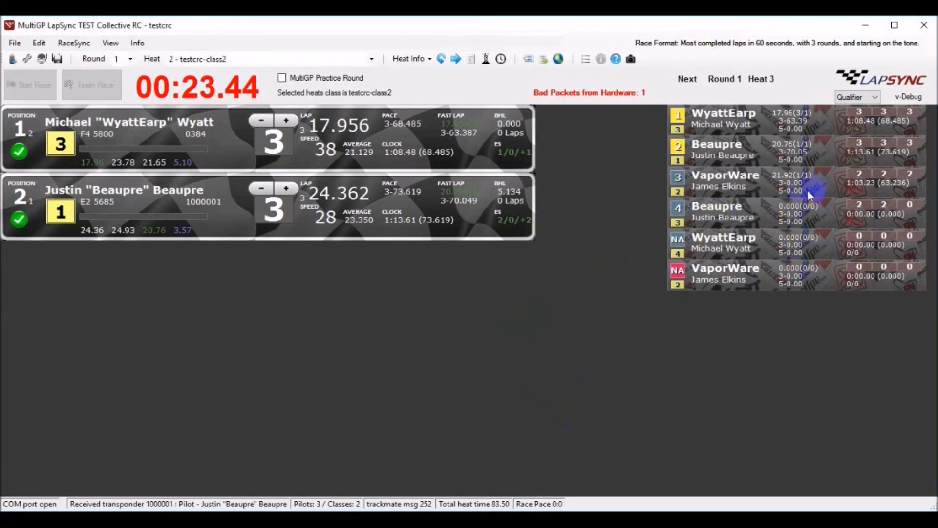
{"action": "left_click", "coordinate": [807, 239]}
Select heat 3 - testcrc-class2 and view the pilot choices for the detected transponder in slot 3.
{"action": "left_click", "coordinate": [224, 59]}
{"action": "left_click", "coordinate": [227, 76]}
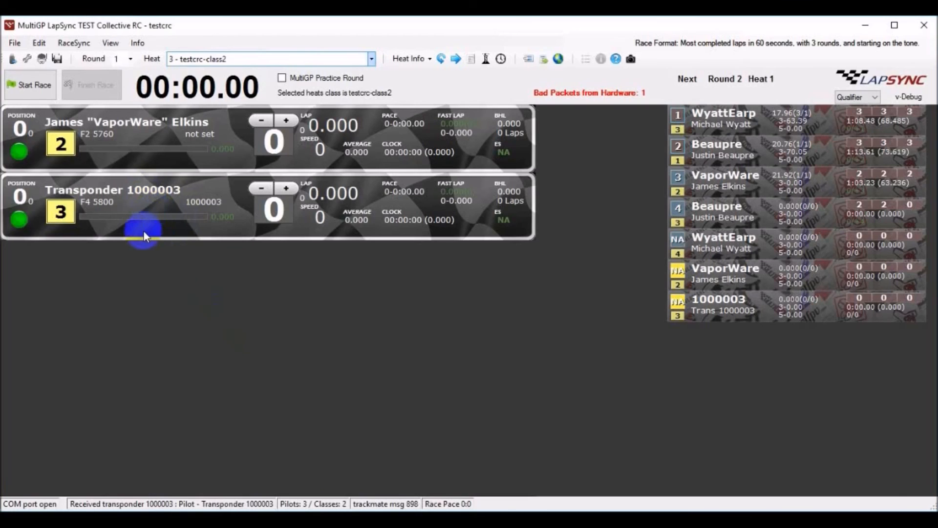
{"action": "left_click", "coordinate": [113, 192]}
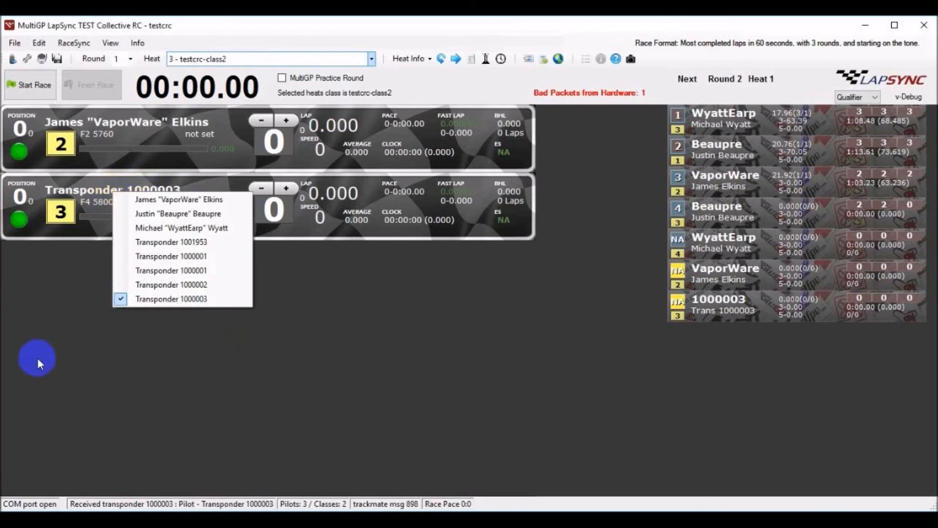
{"action": "left_click", "coordinate": [37, 358]}
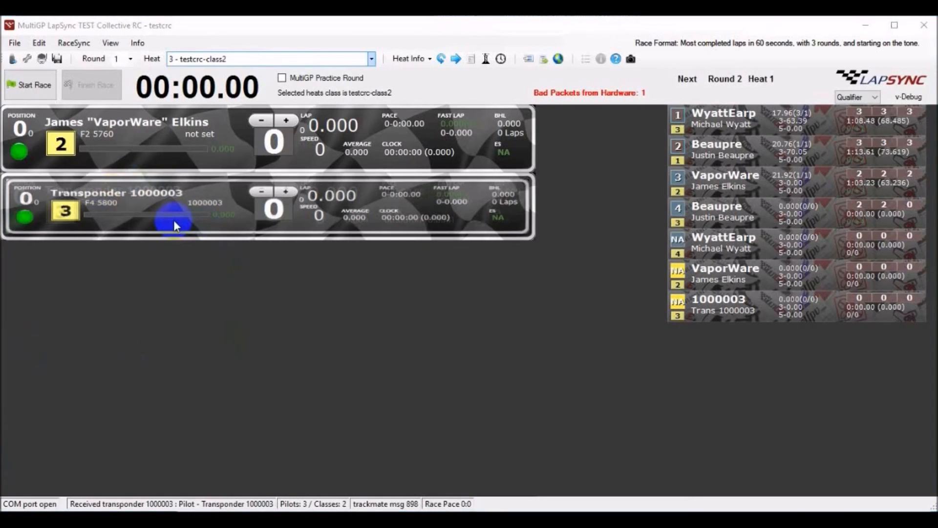
{"action": "left_click_drag", "start_coordinate": [174, 220], "coordinate": [172, 151]}
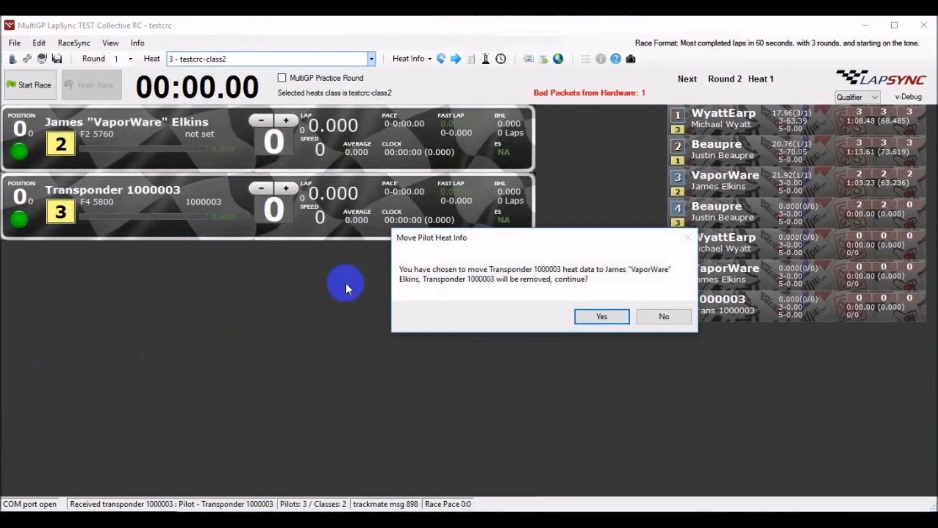
{"action": "left_click", "coordinate": [659, 319]}
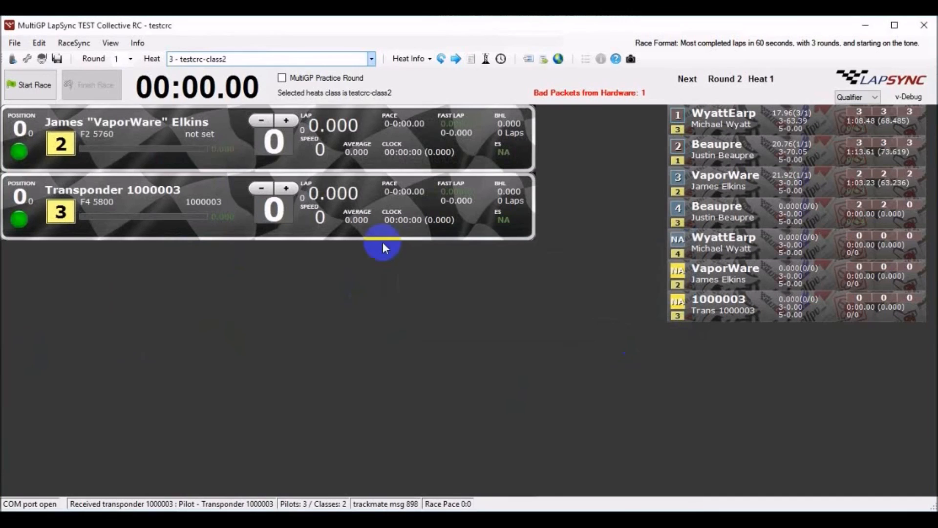
{"action": "left_click_drag", "start_coordinate": [225, 148], "coordinate": [204, 218]}
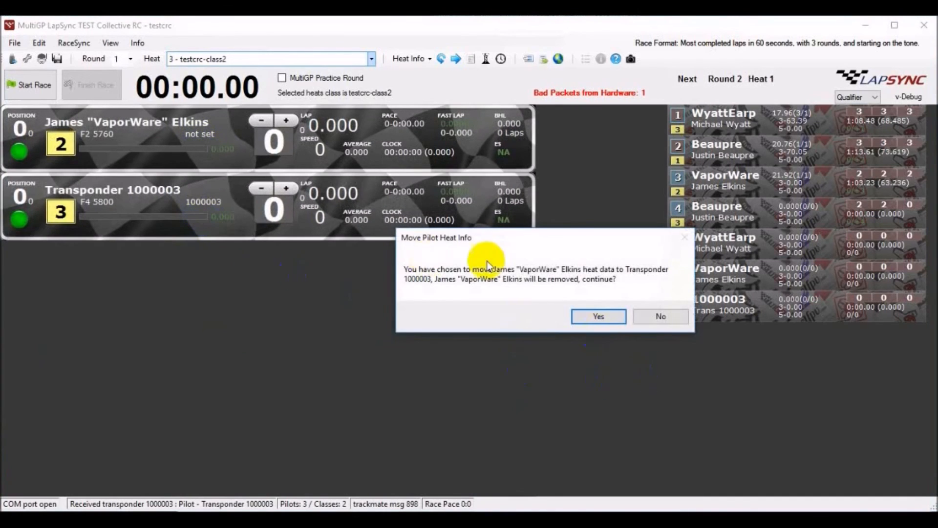
{"action": "left_click", "coordinate": [653, 316]}
Move the detected transponder's heat data to the F2 5760 pilot and confirm removal of the transponder entry.
{"action": "left_click_drag", "start_coordinate": [266, 224], "coordinate": [237, 146]}
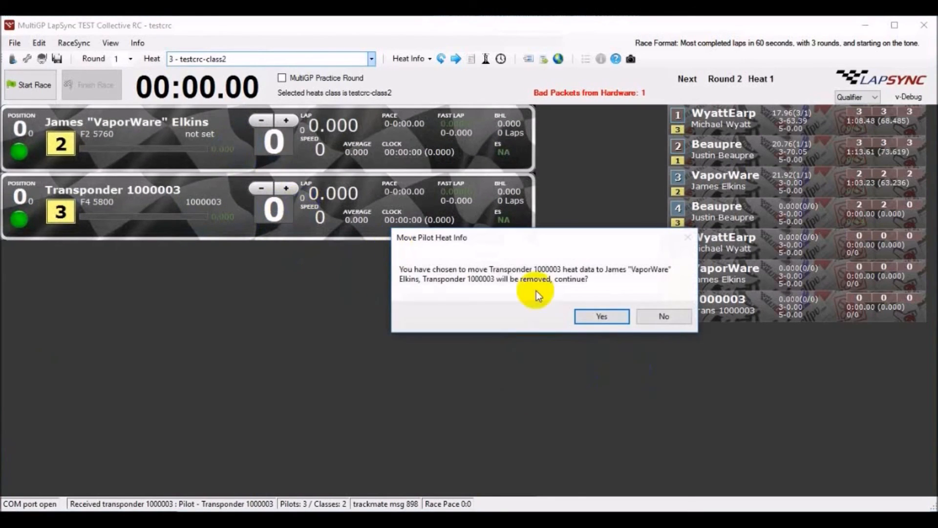
{"action": "left_click", "coordinate": [602, 317]}
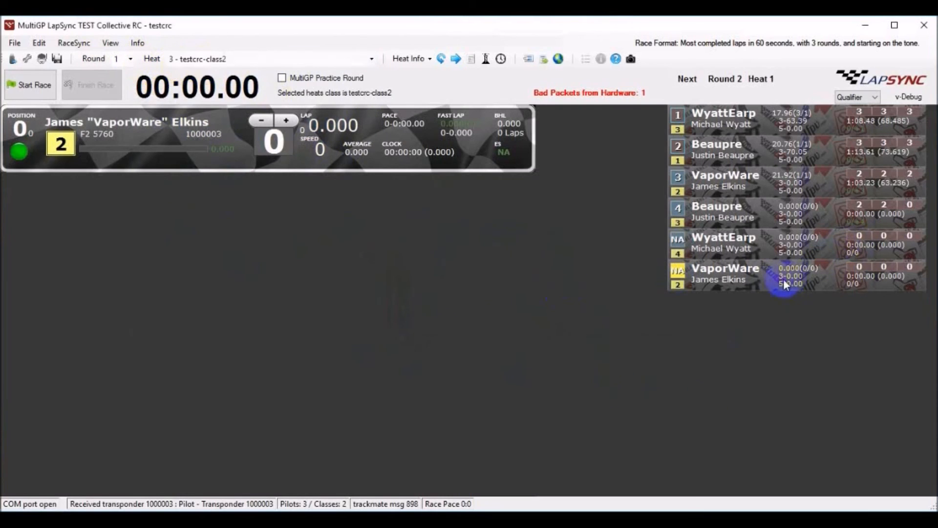
Try to add the last pilot in the standings to heat 3.
{"action": "left_click_drag", "start_coordinate": [784, 278], "coordinate": [498, 345]}
{"action": "left_click_drag", "start_coordinate": [139, 333], "coordinate": [245, 289]}
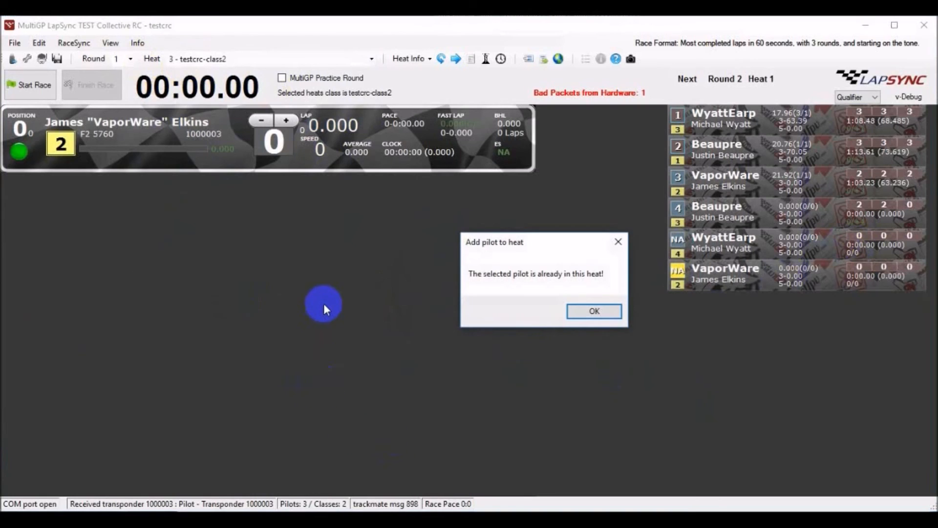